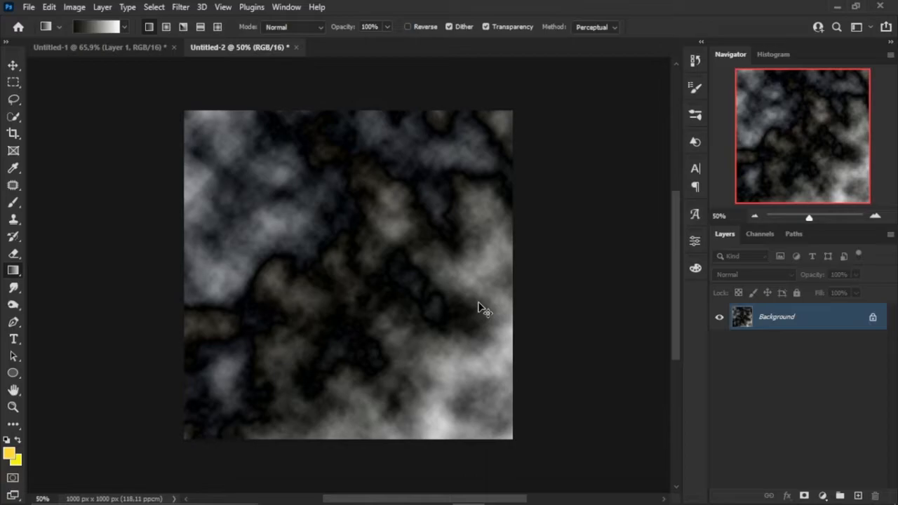
Invert the cloud texture's colors and remove all its color with Hue/Saturation at saturation -100.
key("ctrl+i")
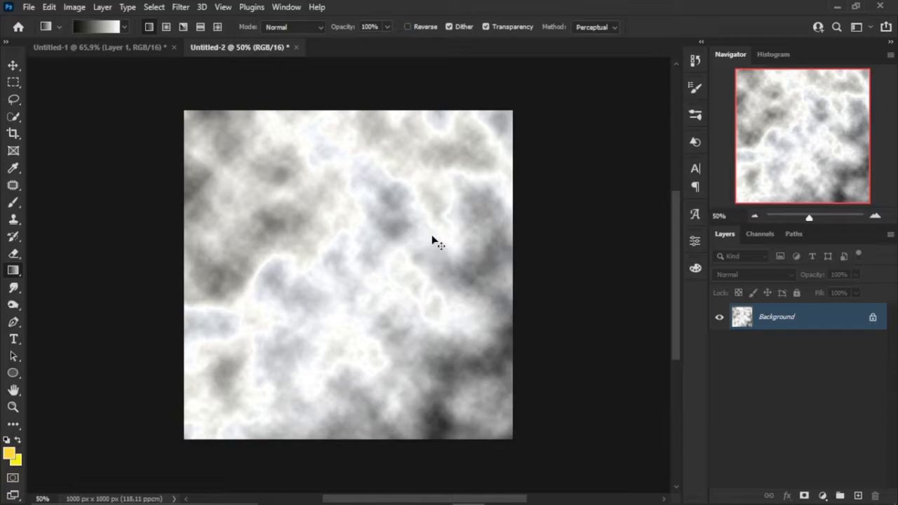
key("ctrl+u")
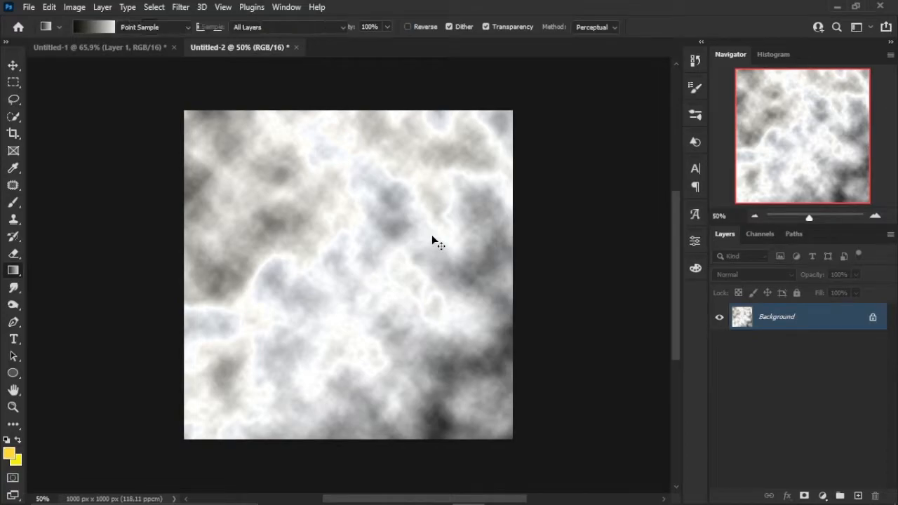
left_click_drag(383, 289, 199, 294)
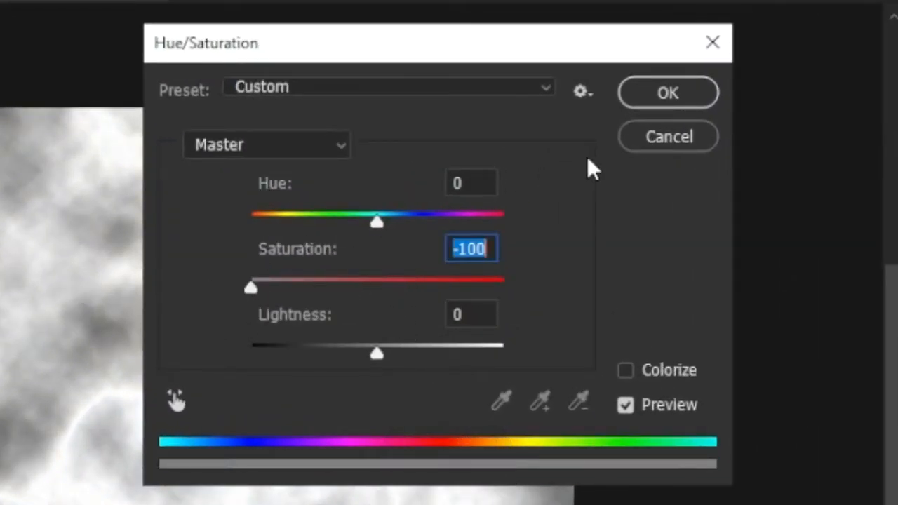
left_click(657, 90)
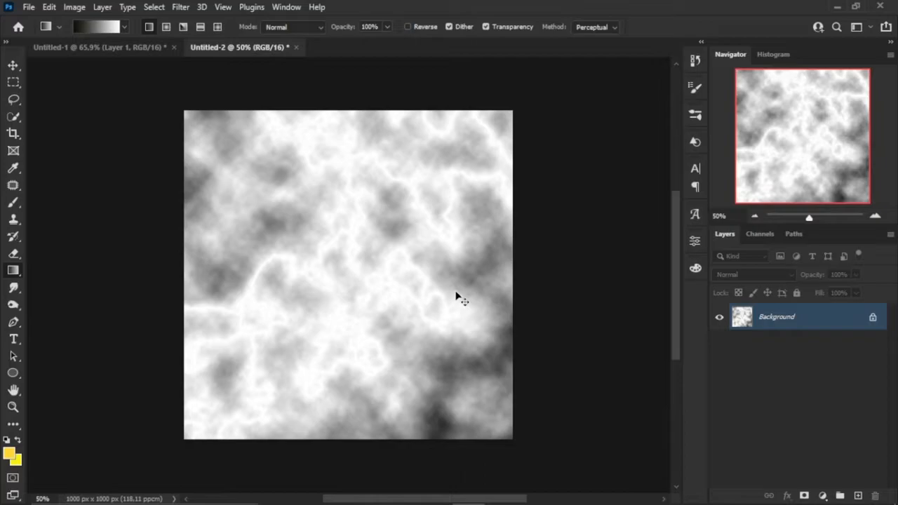
Apply Levels to the cloud texture with the black input level at about 235 to isolate thin lightning veins.
key("ctrl+l")
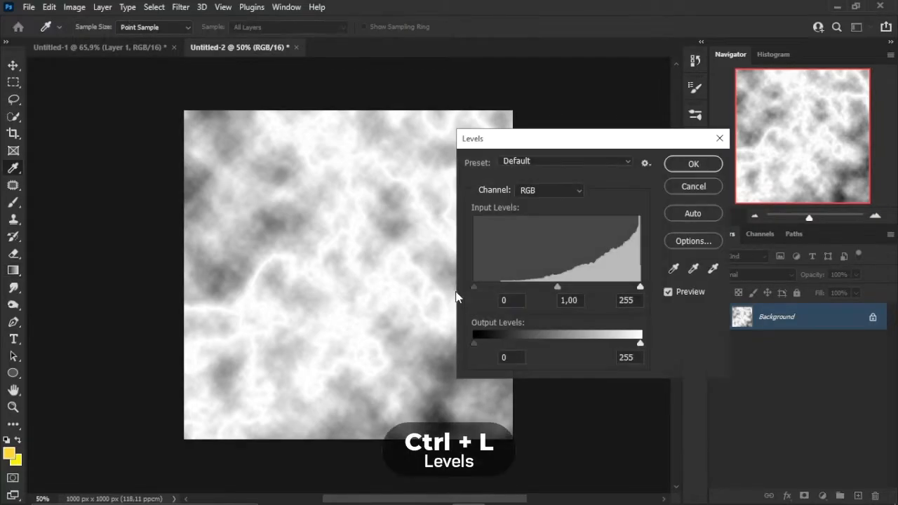
left_click_drag(479, 288, 626, 286)
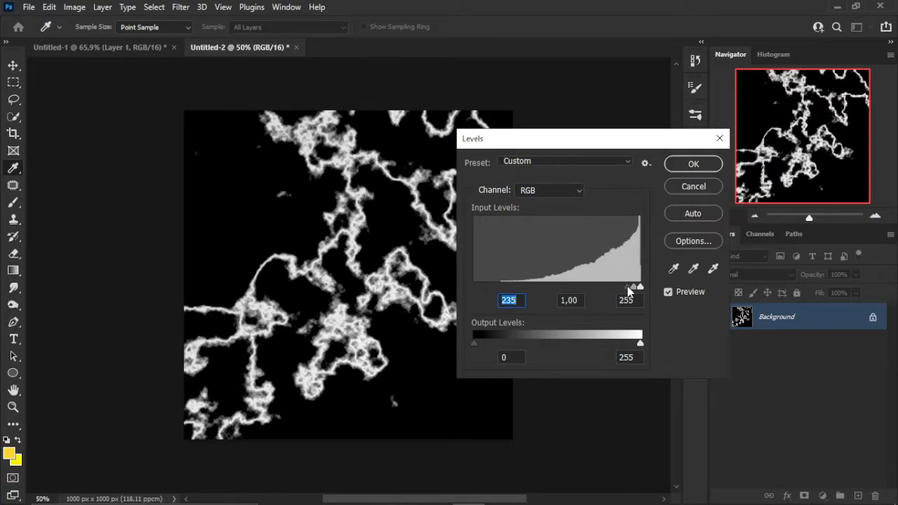
mouse_move(624, 287)
left_mouse_down()
mouse_move(633, 289)
mouse_move(627, 284)
left_mouse_up()
left_click(692, 164)
key("g")
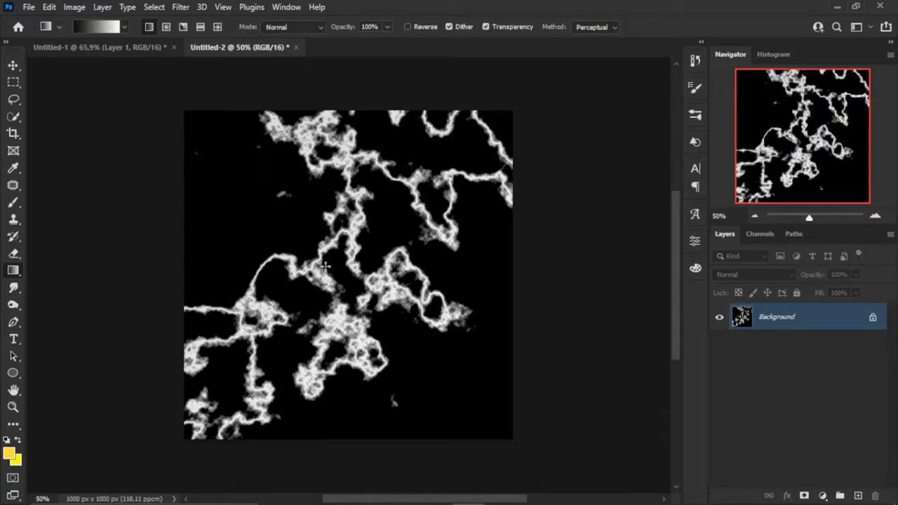
Unlock the Background layer and load the RGB channel as a selection of the bright lightning areas.
left_click(872, 317)
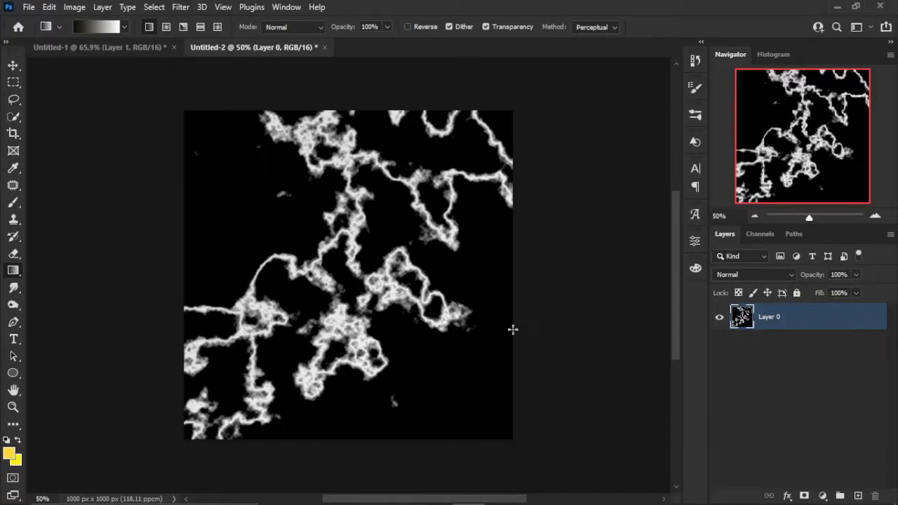
left_click(759, 234)
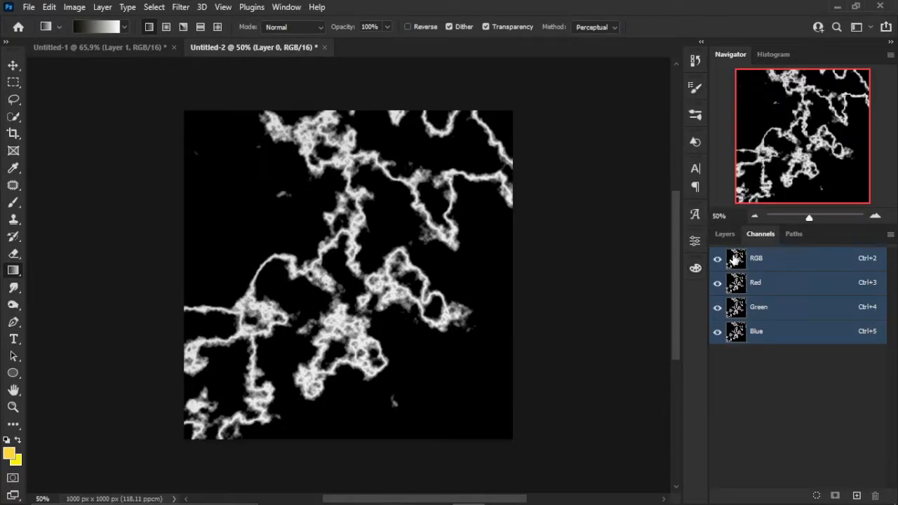
left_click(735, 261, "ctrl")
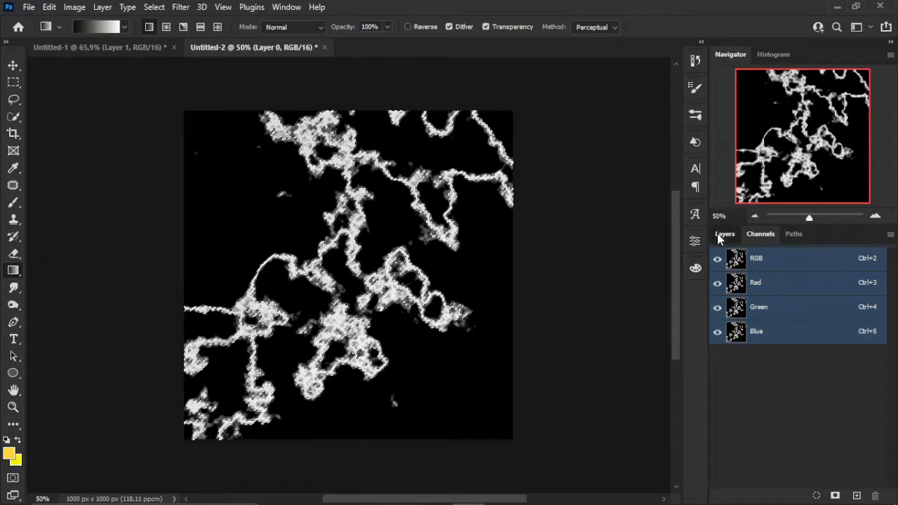
left_click(720, 234)
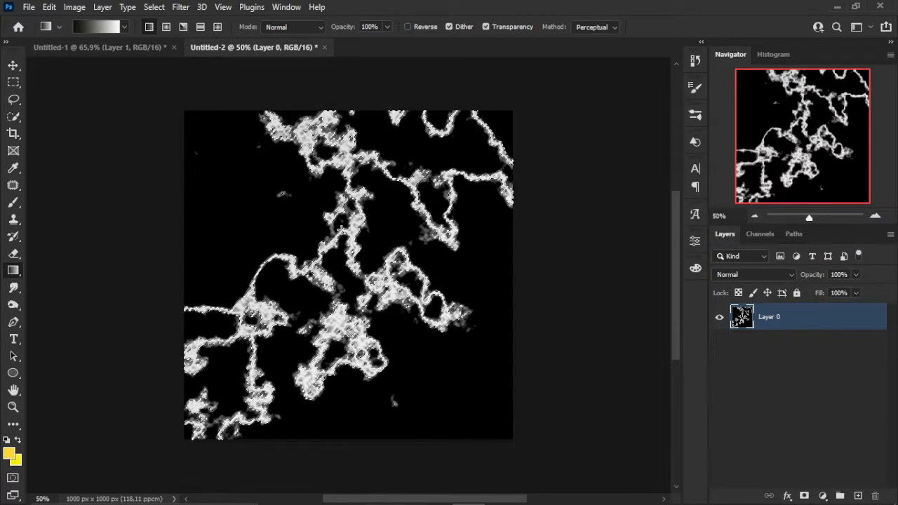
Fill the lightning selection with white (ffffff) on a new layer and deselect.
key("ctrl+shift+n")
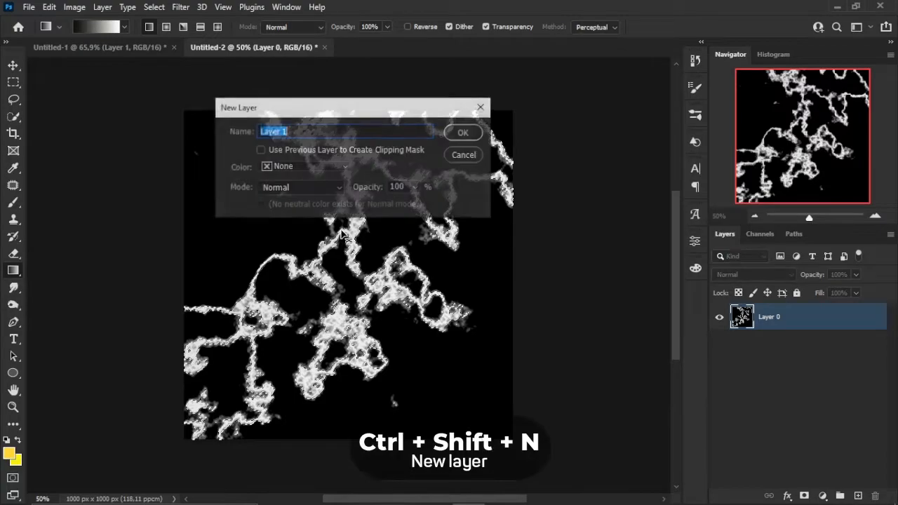
left_click(463, 133)
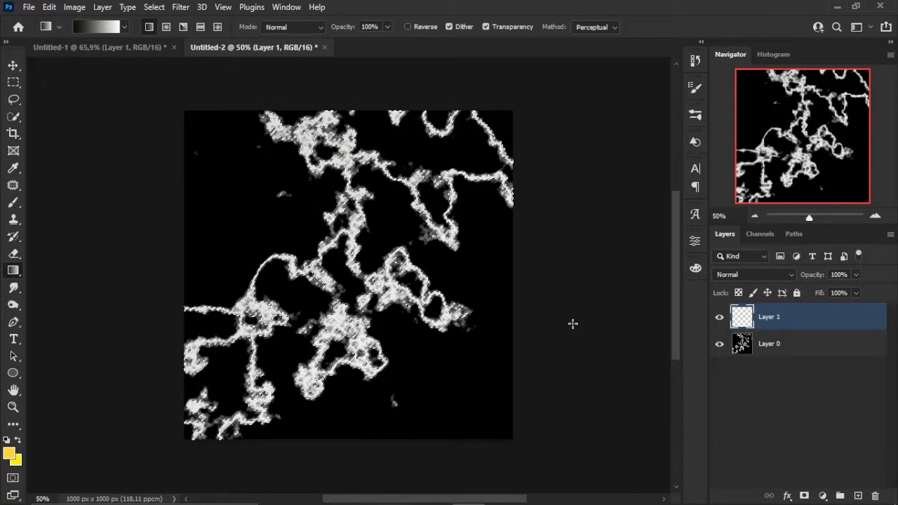
key("shift+F5")
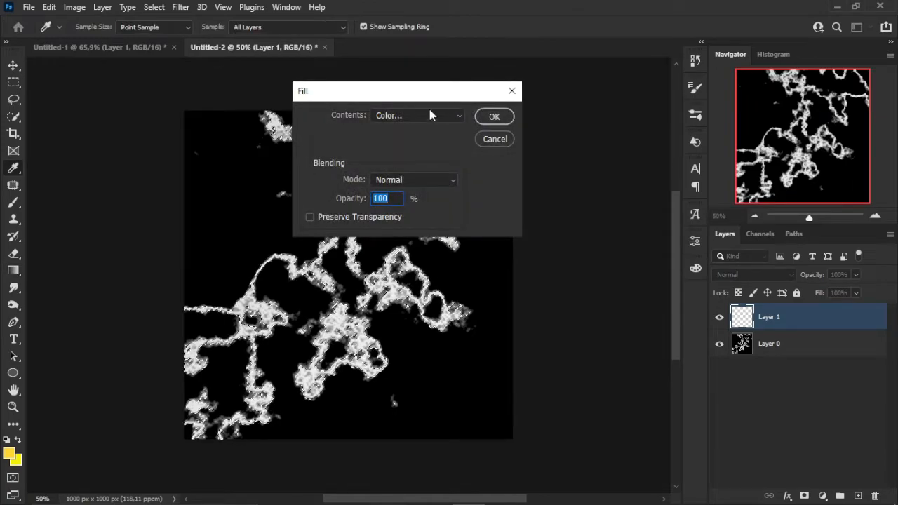
left_click(426, 115)
left_click(390, 150)
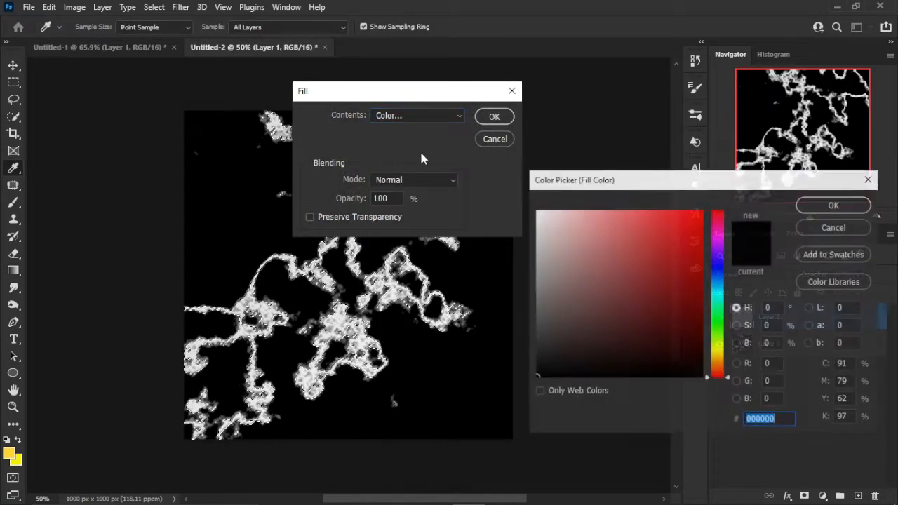
left_click(822, 204)
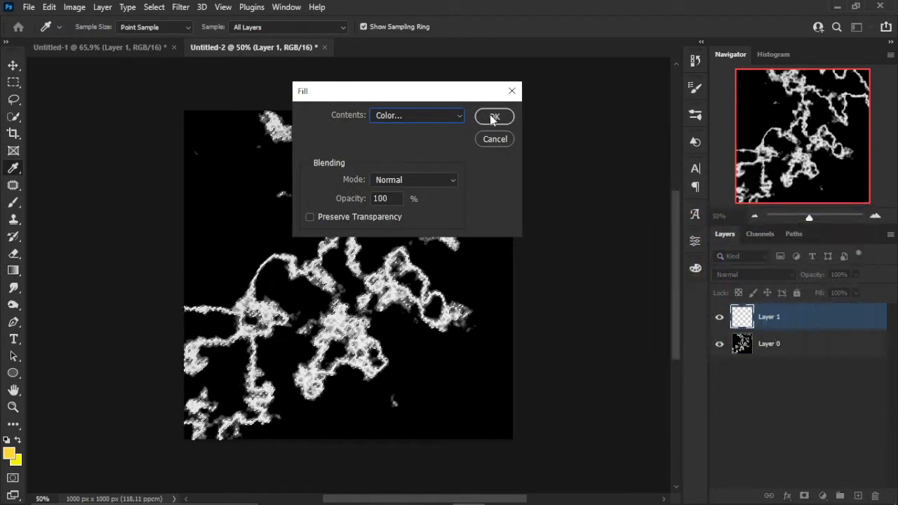
left_click(494, 117)
key("g")
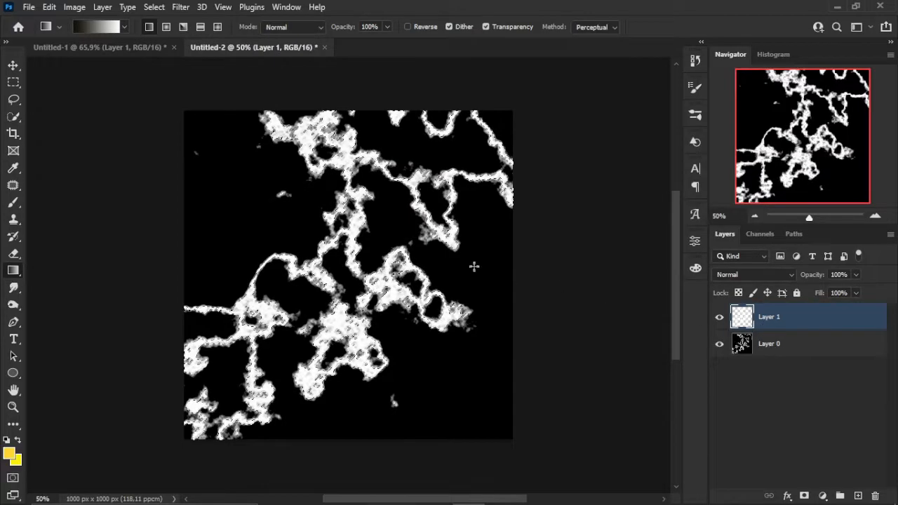
key("ctrl+d")
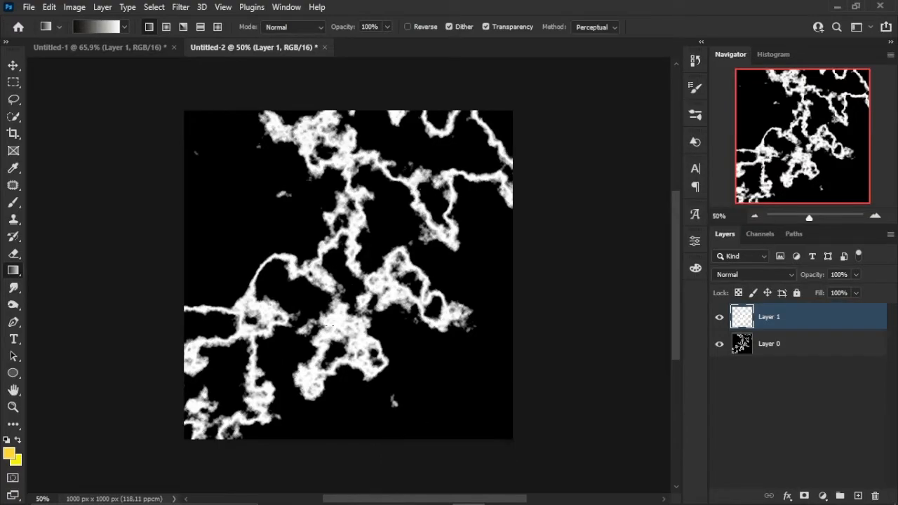
Fill Layer 0, beneath the white lightning, with solid black at 100% opacity.
left_click(750, 347)
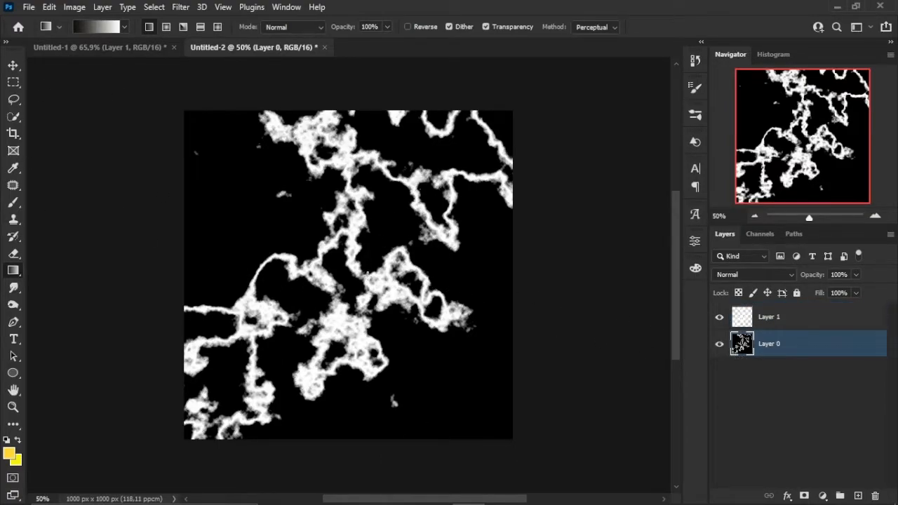
key("shift+F5")
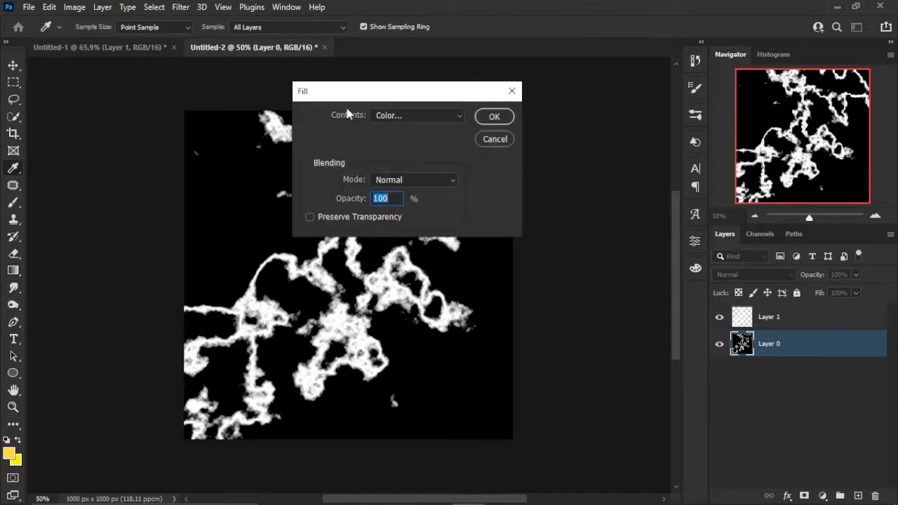
left_click(392, 115)
left_click(390, 147)
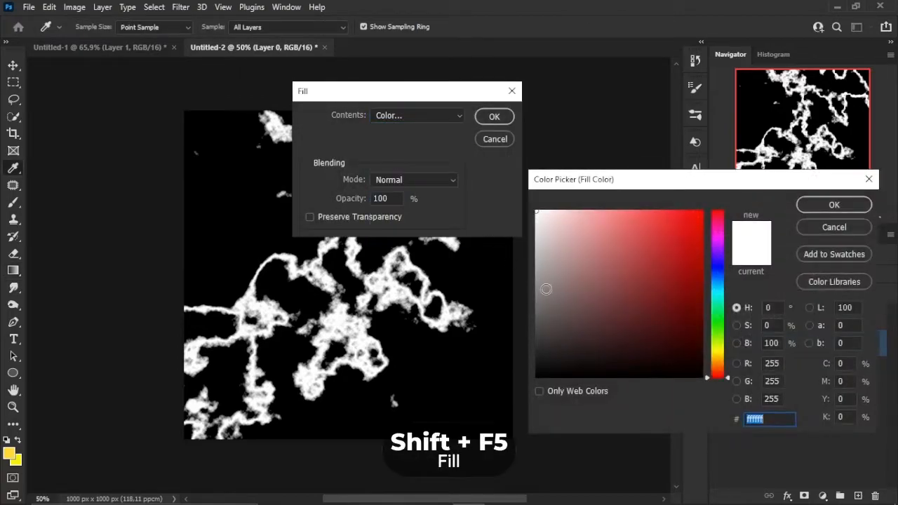
left_click(807, 211)
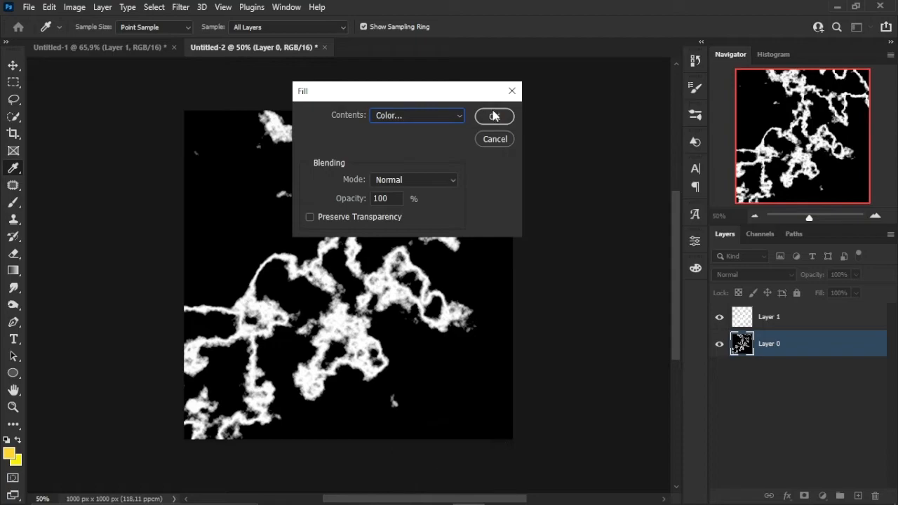
left_click(495, 116)
key("g")
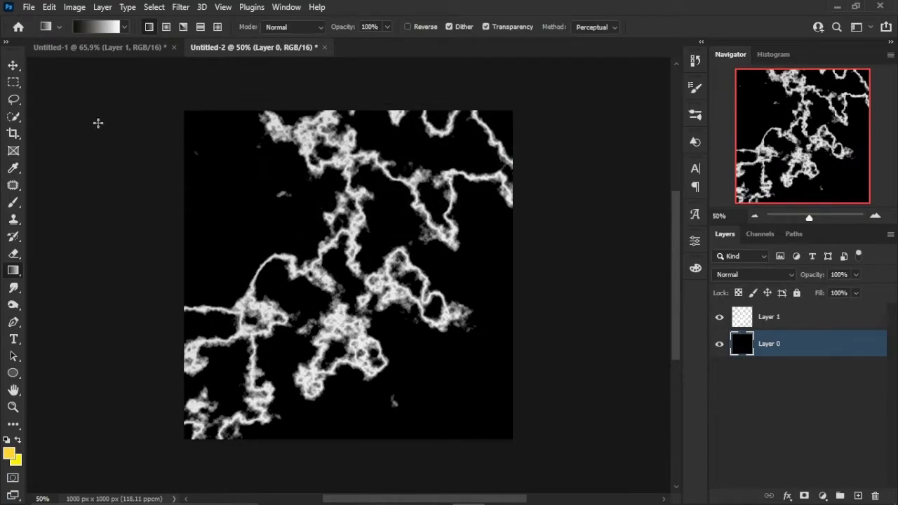
Select Layer 1 and check the lightning on its own by hiding and reshowing Layer 0.
left_click(13, 65)
left_click(802, 319)
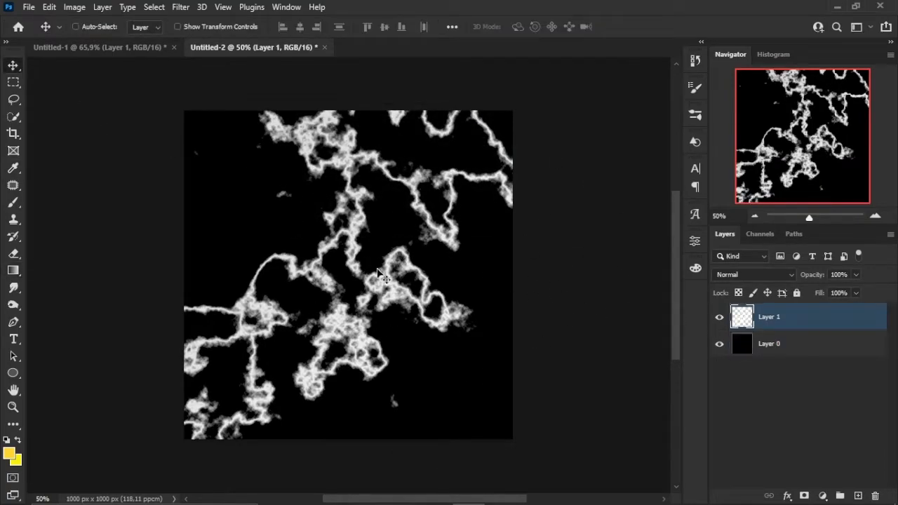
left_click(720, 345)
left_click(719, 345)
Lasso the lightning strand in the texture's upper-right corner and move it into the Untitled-1 weapon image.
left_click(13, 98)
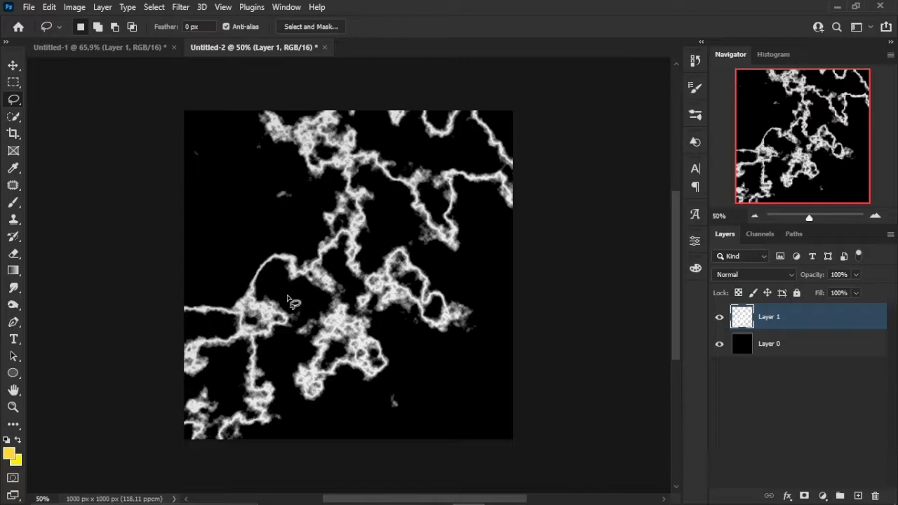
left_click(84, 47)
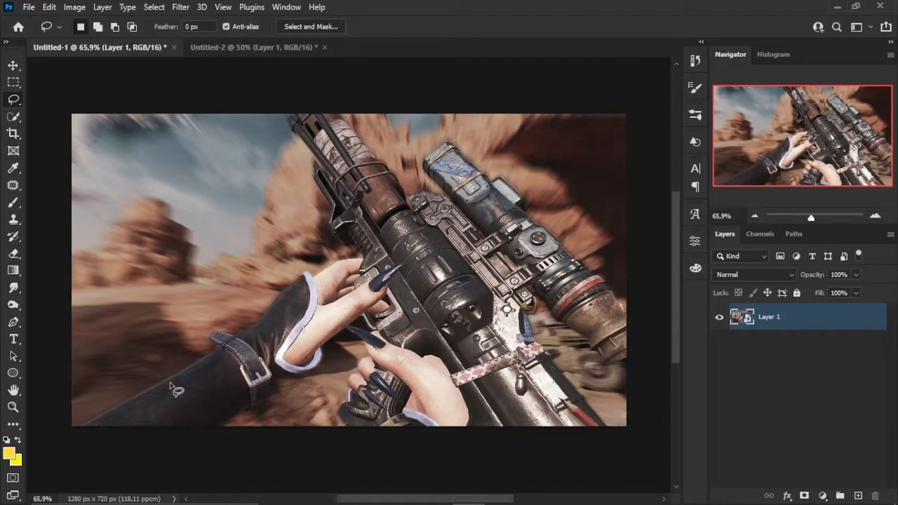
left_click(205, 46)
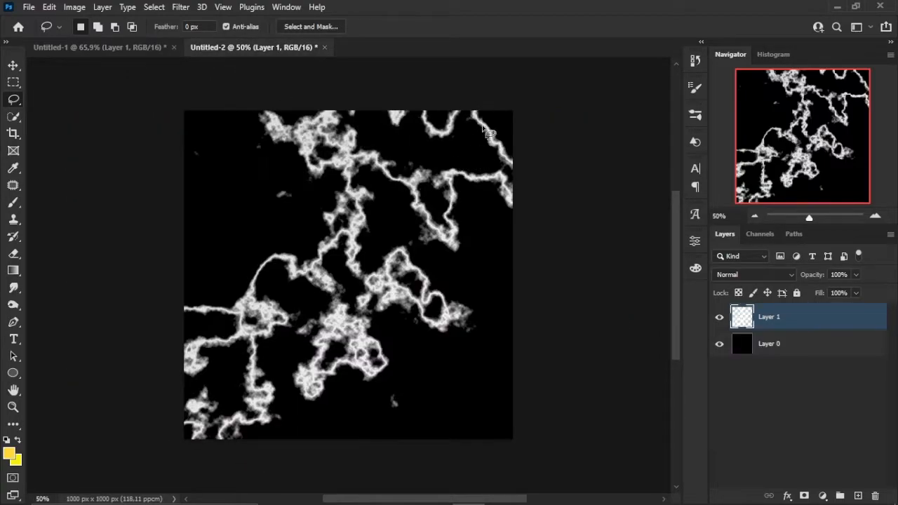
scroll(496, 179, "up", 2)
scroll(502, 158, "up", 3)
mouse_move(387, 131)
left_mouse_down()
mouse_move(421, 185)
mouse_move(477, 211)
mouse_move(397, 115)
mouse_move(387, 132)
mouse_move(363, 135)
mouse_move(64, 45)
mouse_move(67, 63)
mouse_move(491, 182)
left_mouse_up()
key("v")
scroll(481, 207, "up", 3)
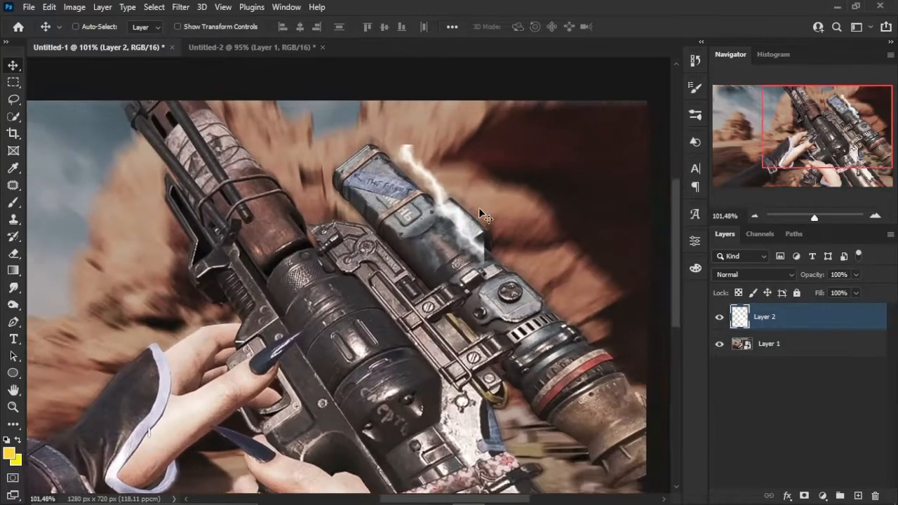
Transform the lightning strand so it runs along the outer edge of the weapon's scope.
scroll(481, 206, "up", 2)
key("l")
right_click(487, 168)
left_click(501, 345)
left_click_drag(421, 189, 550, 295)
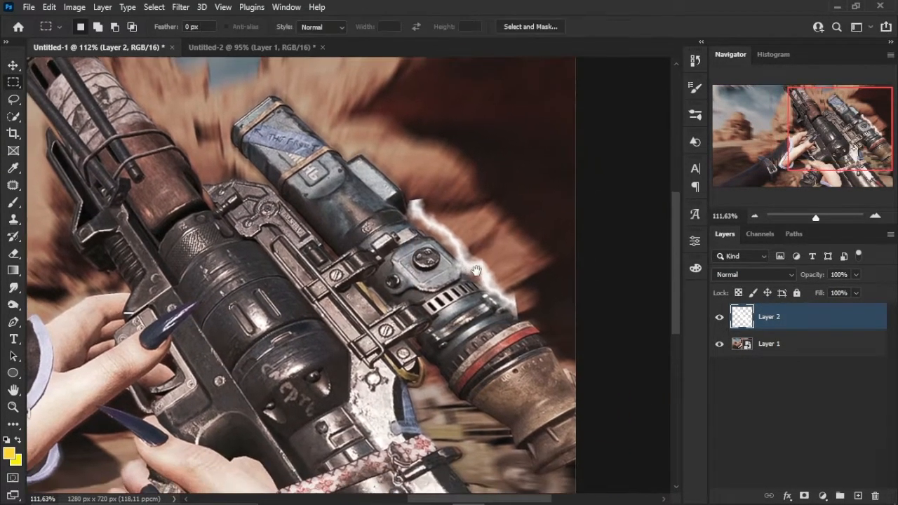
right_click(434, 285)
left_click(478, 403)
key("Return")
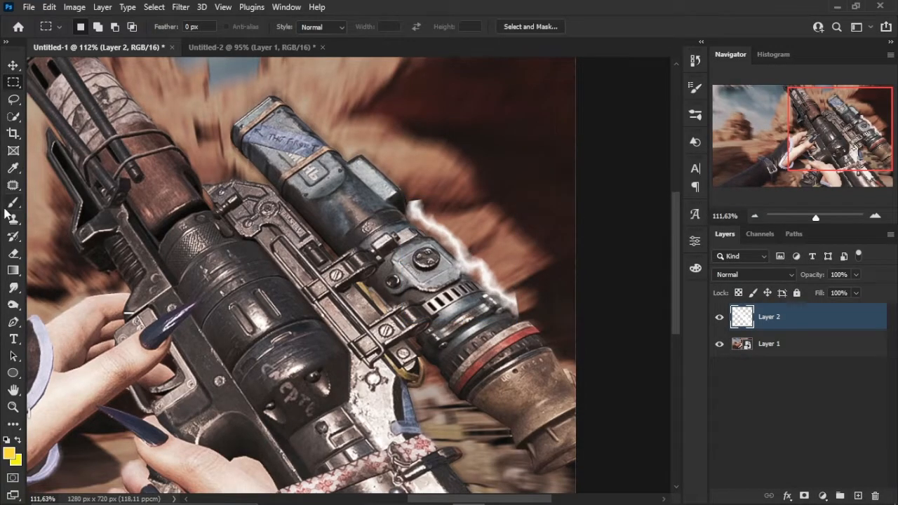
Soften both ends of the lightning strand with a 30 px eraser at 0% hardness.
left_click(15, 254)
left_click(94, 27)
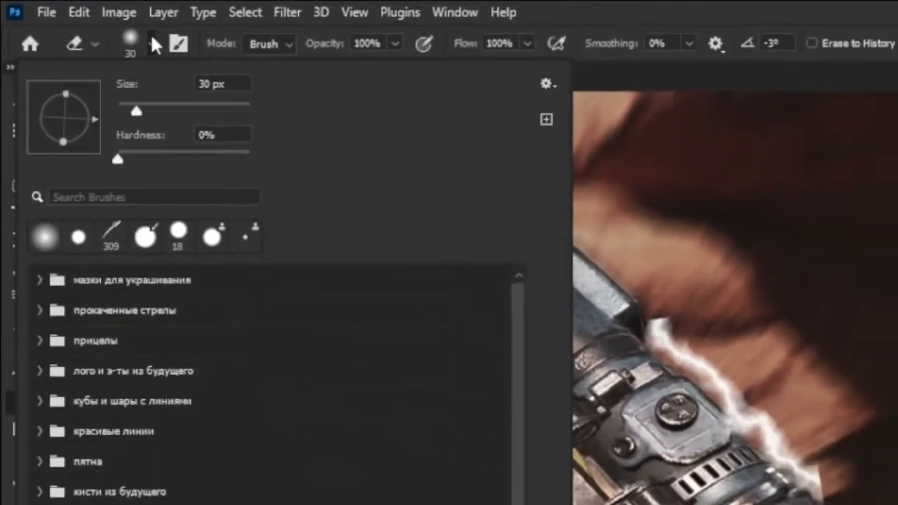
left_click(96, 27)
mouse_move(523, 319)
left_mouse_down()
mouse_move(526, 301)
mouse_move(517, 314)
mouse_move(481, 294)
left_mouse_up()
mouse_move(410, 197)
left_mouse_down()
mouse_move(429, 194)
mouse_move(414, 193)
left_mouse_up()
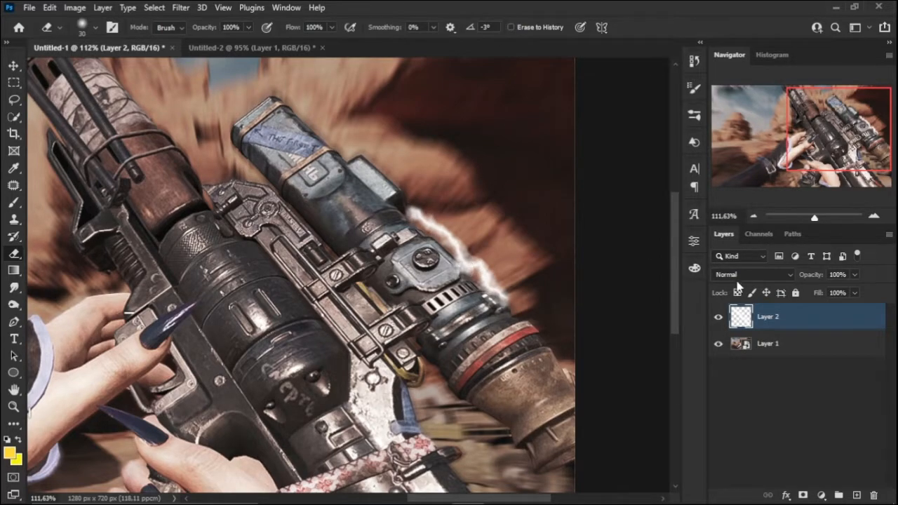
Add an outer glow to Layer 2 and use Linear Dodge (Add) as its blend mode.
double_click(819, 318)
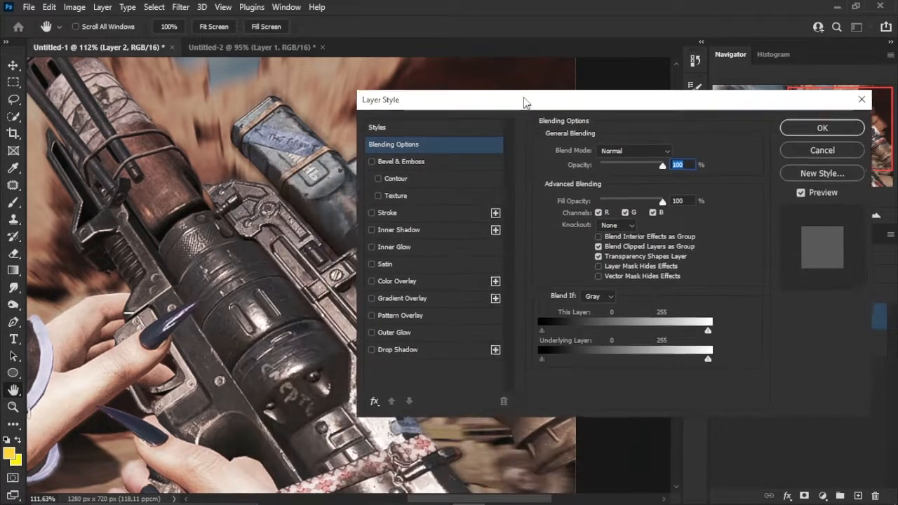
left_click_drag(521, 104, 500, 135)
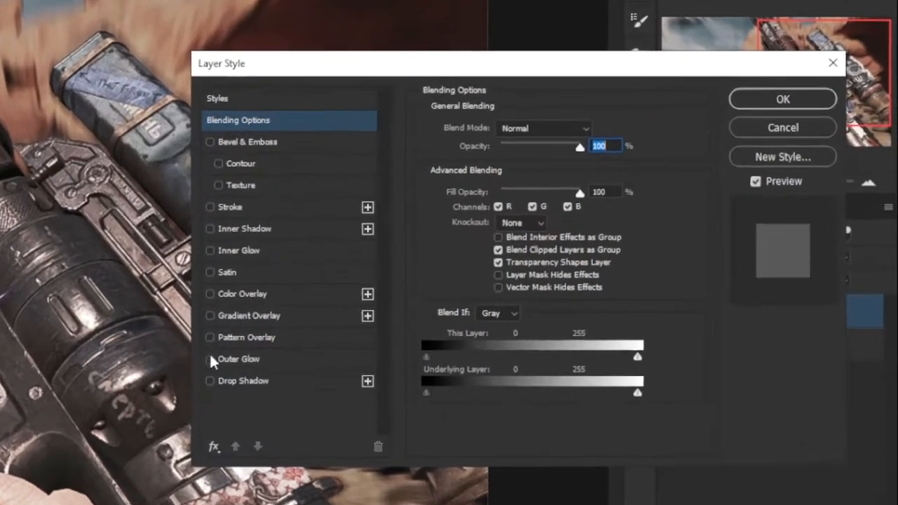
left_click(400, 353)
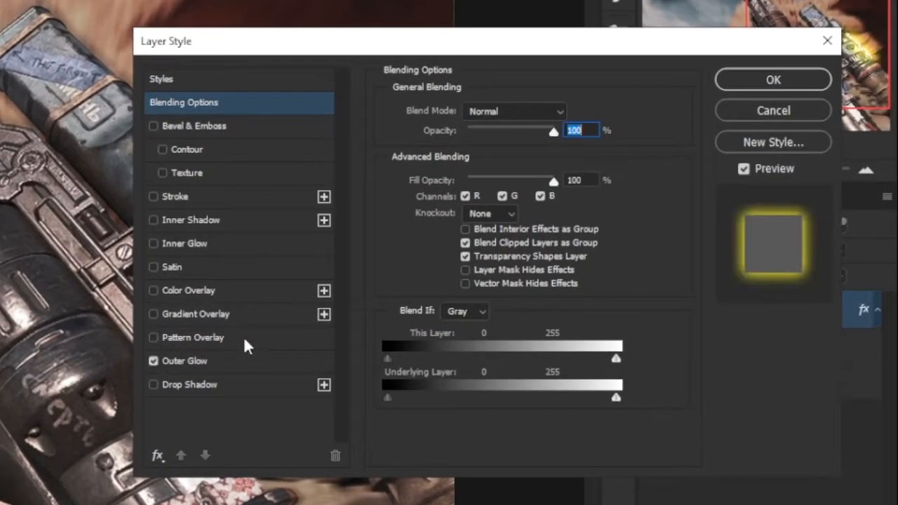
left_click(500, 113)
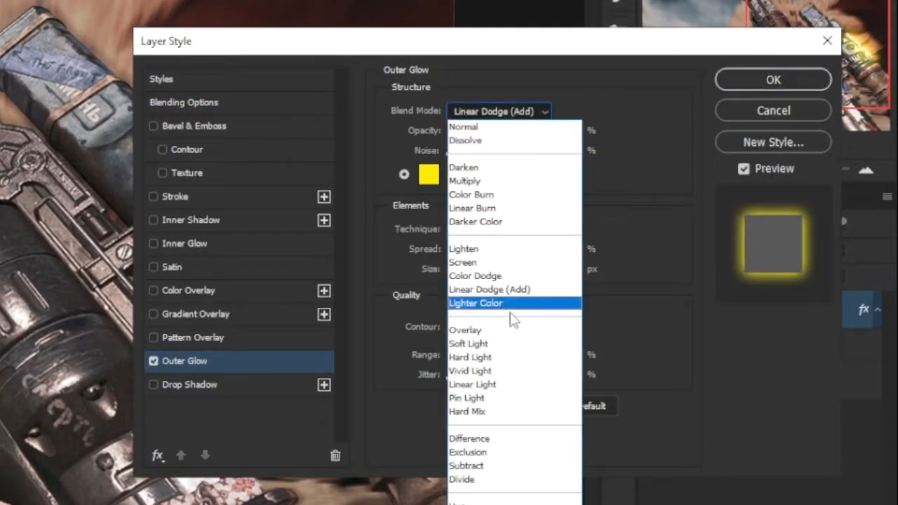
left_click(506, 291)
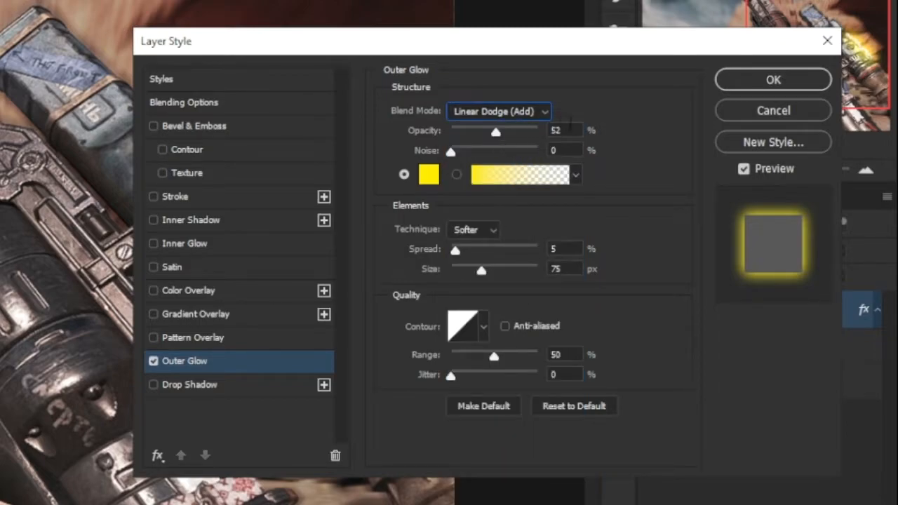
Set the outer glow's opacity to 75% with a 5% spread and apply the layer style.
left_click_drag(496, 132, 519, 135)
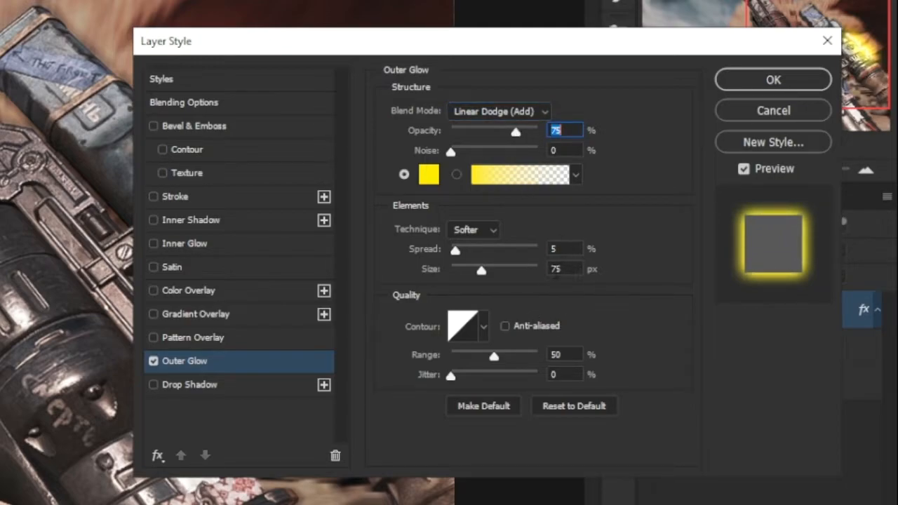
left_click(564, 248)
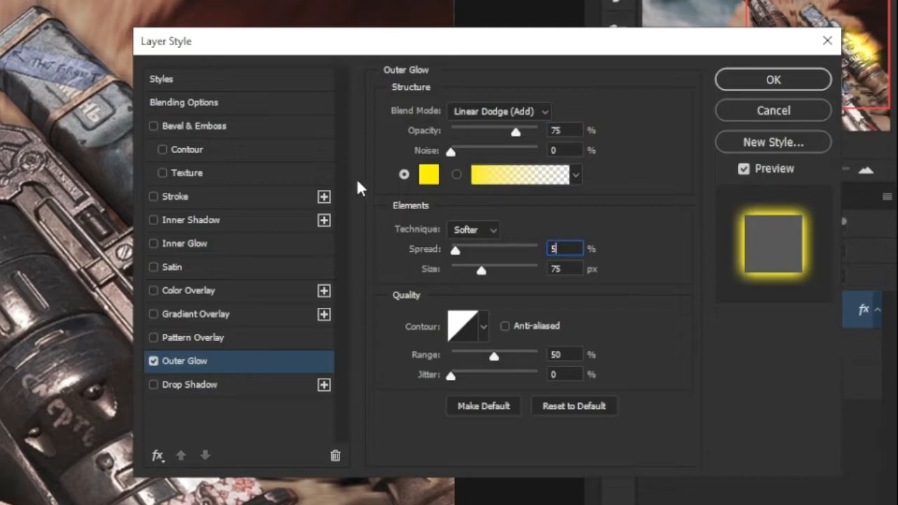
key("Return")
scroll(567, 341, "down", 3)
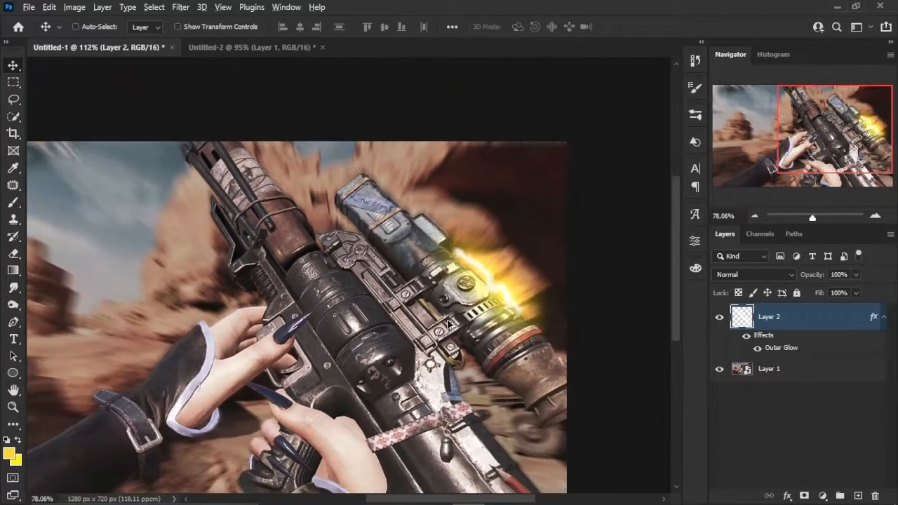
scroll(449, 323, "down", 2)
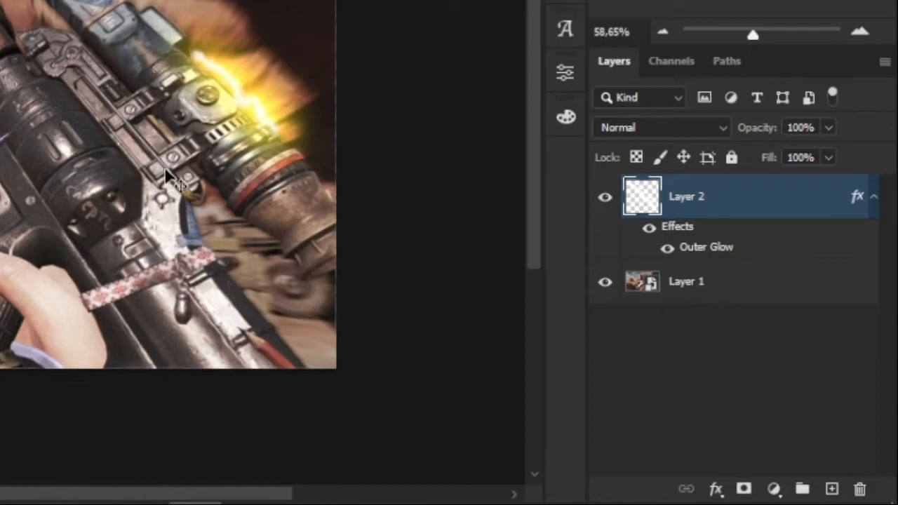
Create a group holding Layer 2, transfer the outer glow effect to the group, and check it by hiding and reshowing the group.
left_click(801, 489)
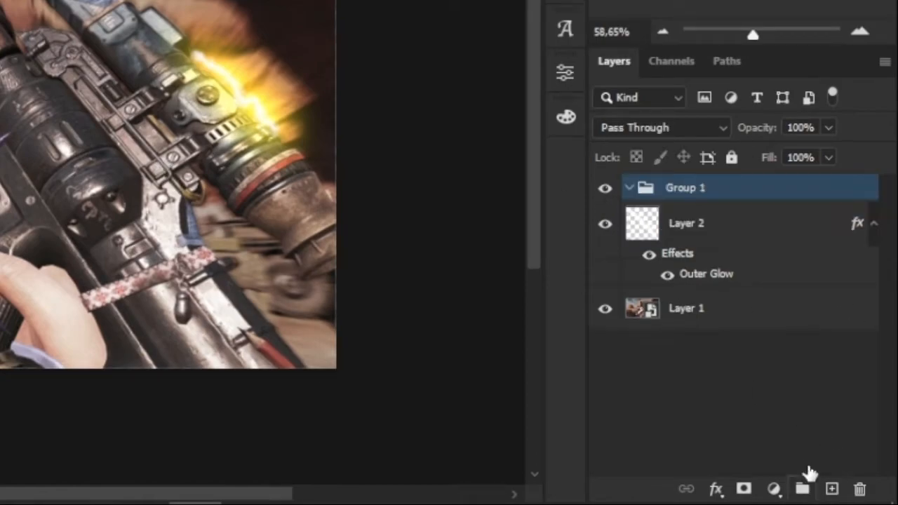
left_click_drag(857, 223, 847, 186)
left_click_drag(701, 260, 639, 188)
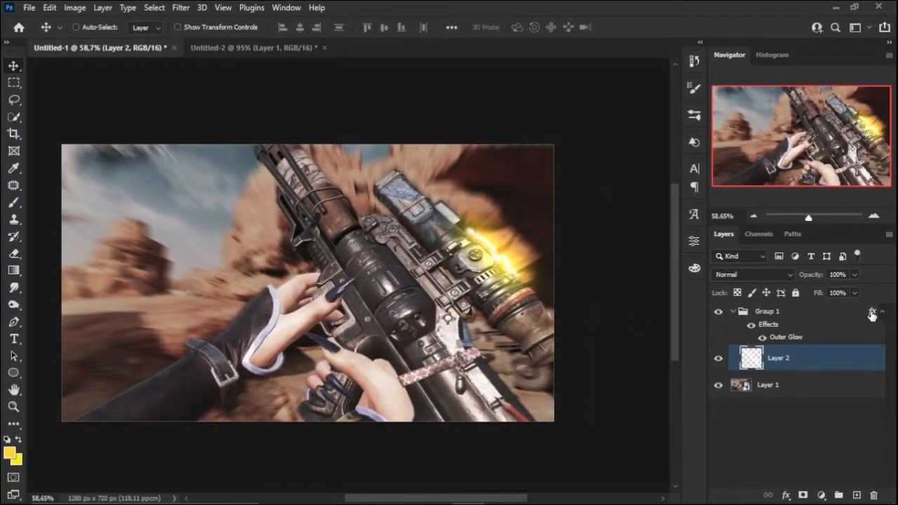
left_click(717, 311)
left_click(717, 312)
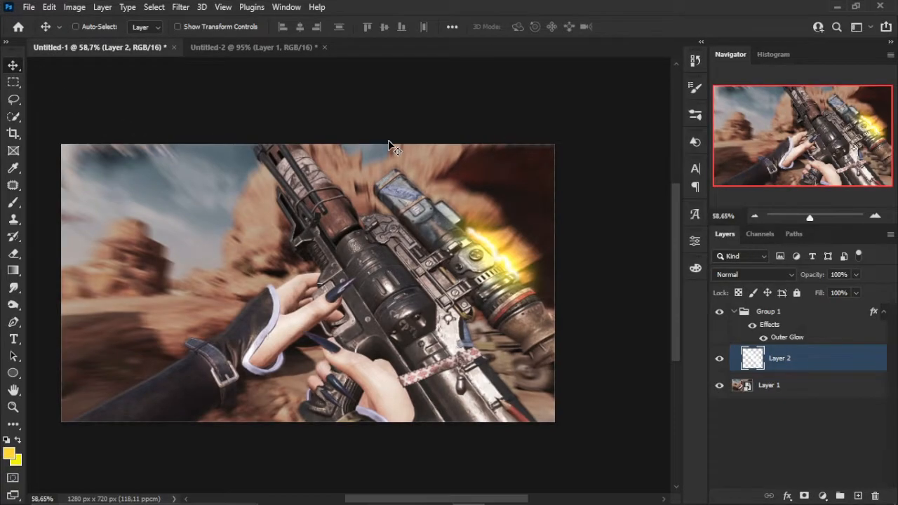
Lasso a thin lightning strand in the Untitled-2 texture and move it into the Untitled-1 weapon image.
left_click(226, 47)
left_click(13, 100)
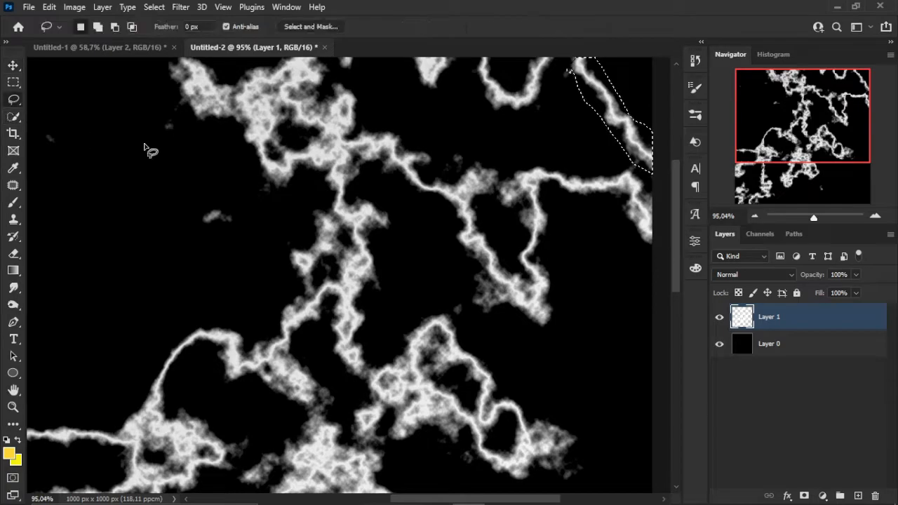
left_click(135, 49)
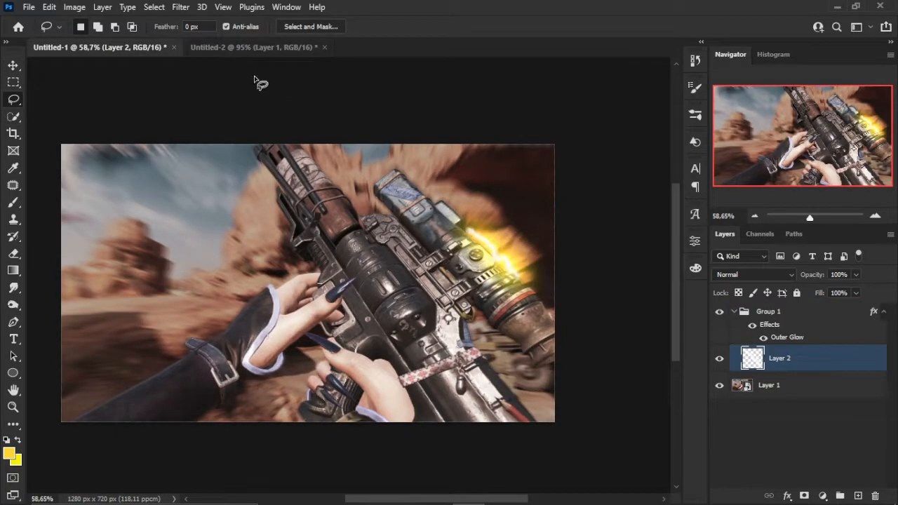
left_click(253, 47)
scroll(403, 218, "down", 2)
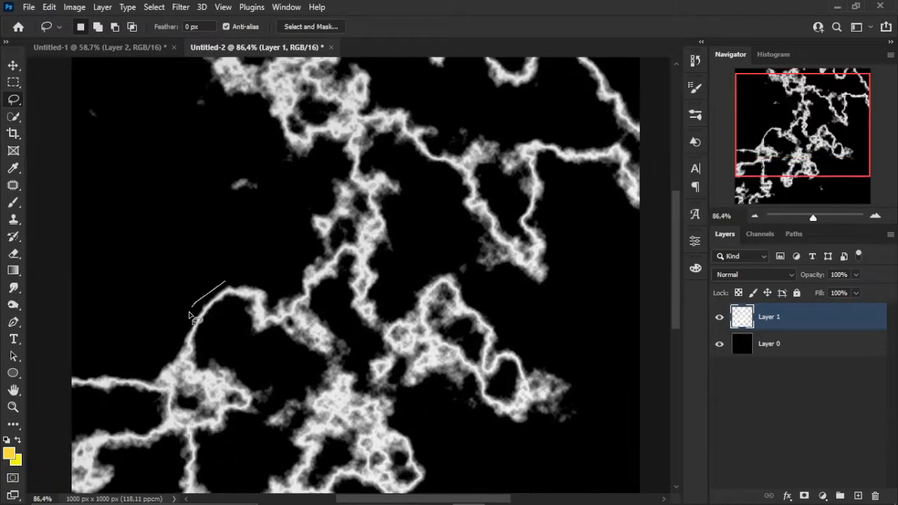
left_click_drag(201, 300, 179, 134)
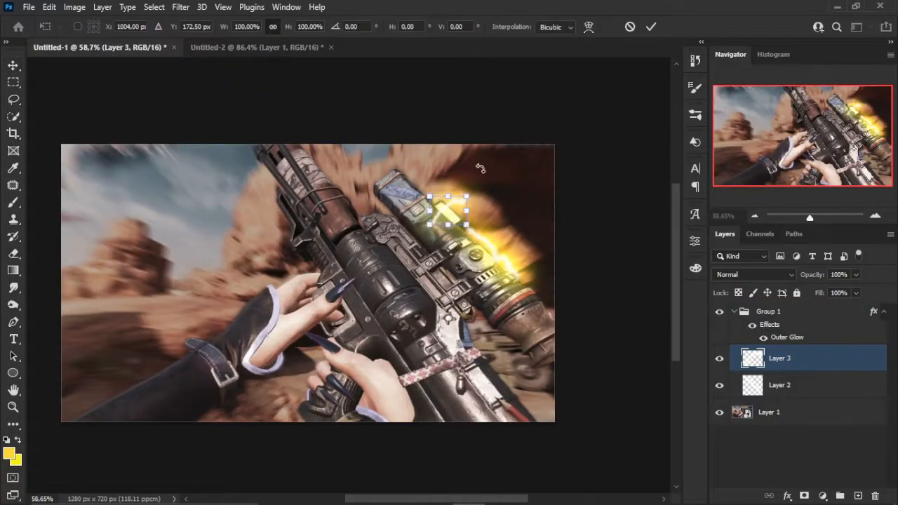
Fit the strand along the scope's side block and add another short rotated piece beyond its upper end.
scroll(422, 228, "up", 5)
key("Return")
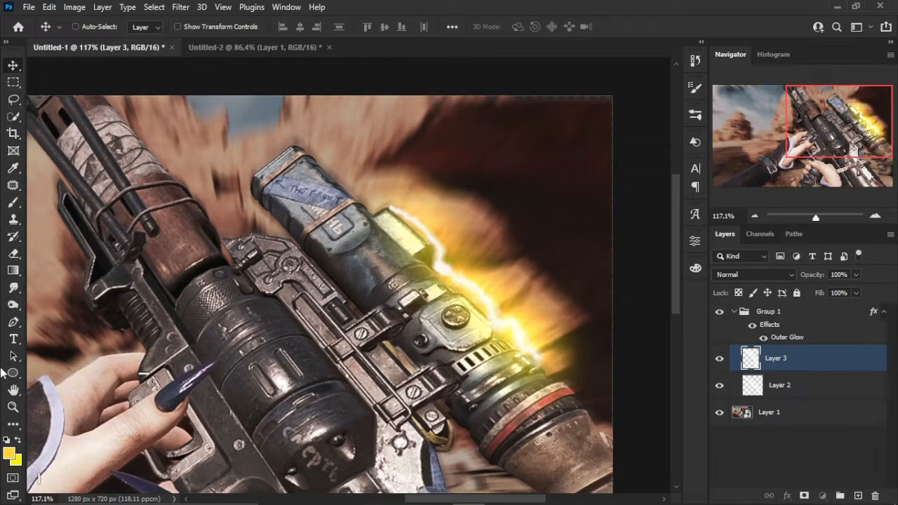
key("e")
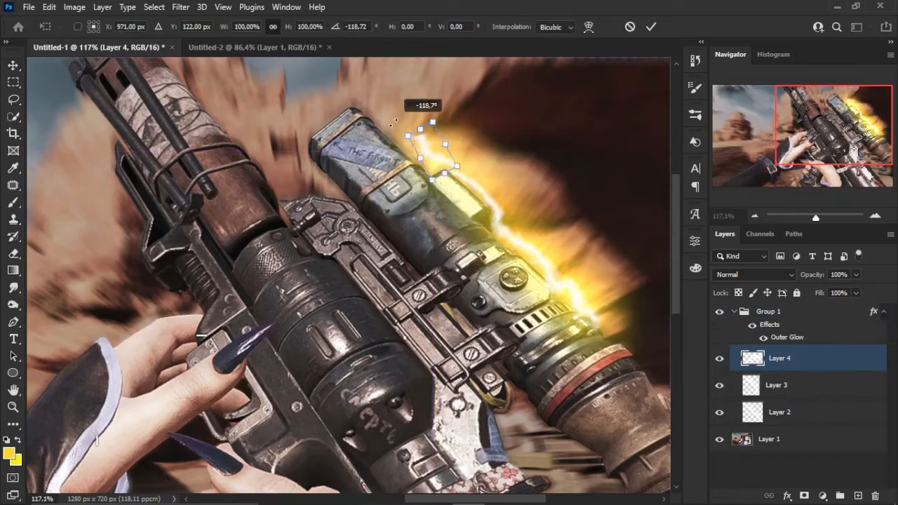
left_click_drag(449, 141, 470, 151)
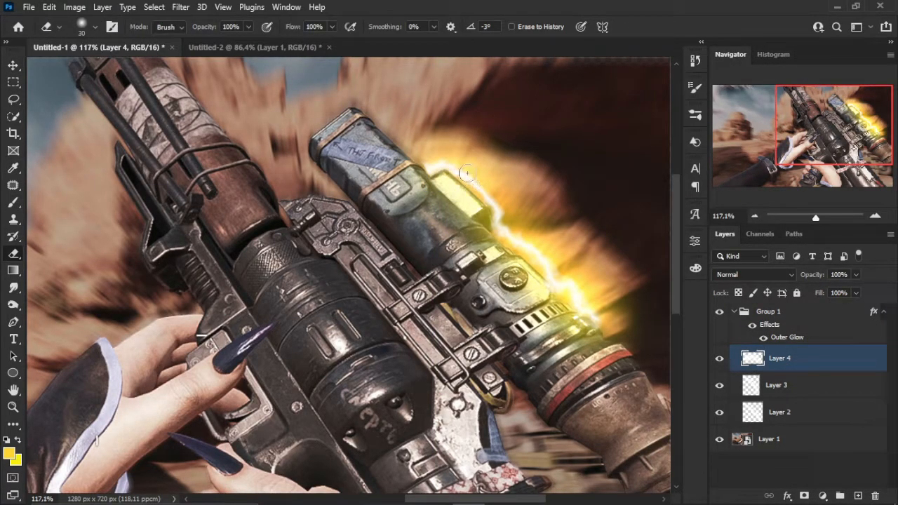
Lasso the lightning strand in the texture's upper-right corner again and bring it into the weapon image inside Group 1.
left_click(211, 49)
key("l")
left_click(98, 48)
left_click(254, 48)
left_click_drag(392, 168, 202, 328)
left_click_drag(366, 144, 379, 145)
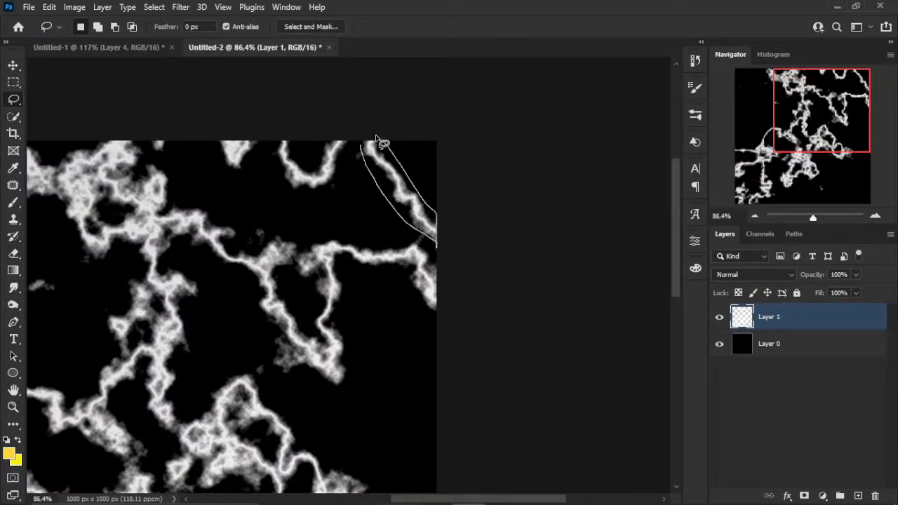
key("v")
left_click_drag(399, 175, 383, 127)
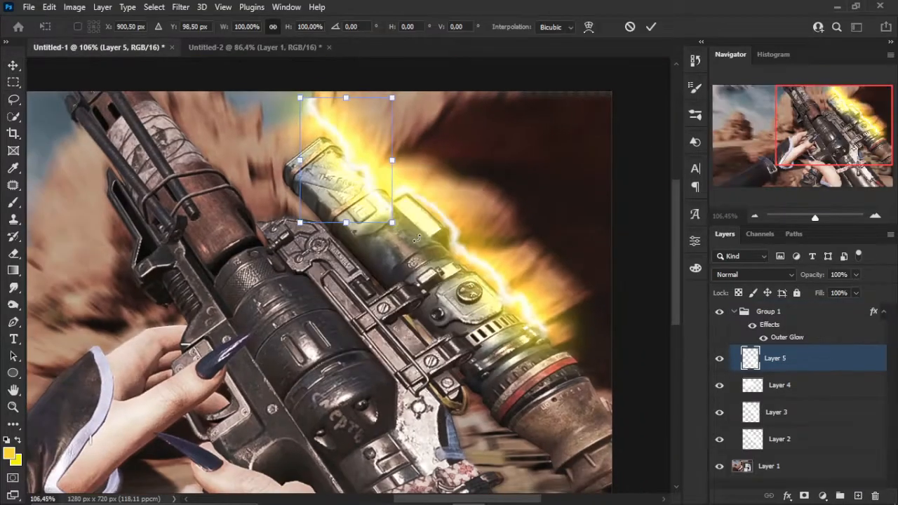
Scale the strand to about 71%, rotate it about -13° along the scope's blue section, and soften its end with the eraser.
left_click_drag(317, 142, 337, 156)
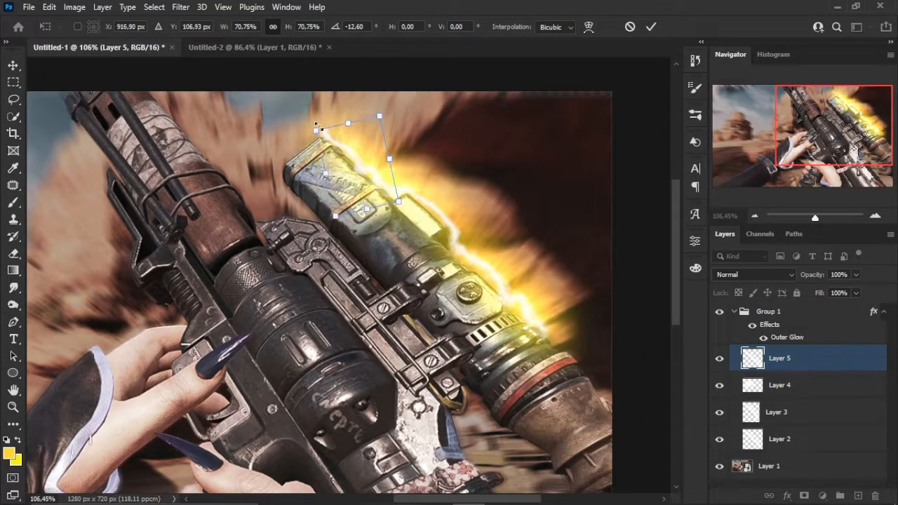
key("Return")
key("m")
scroll(431, 205, "up", 3)
scroll(408, 165, "down", 3)
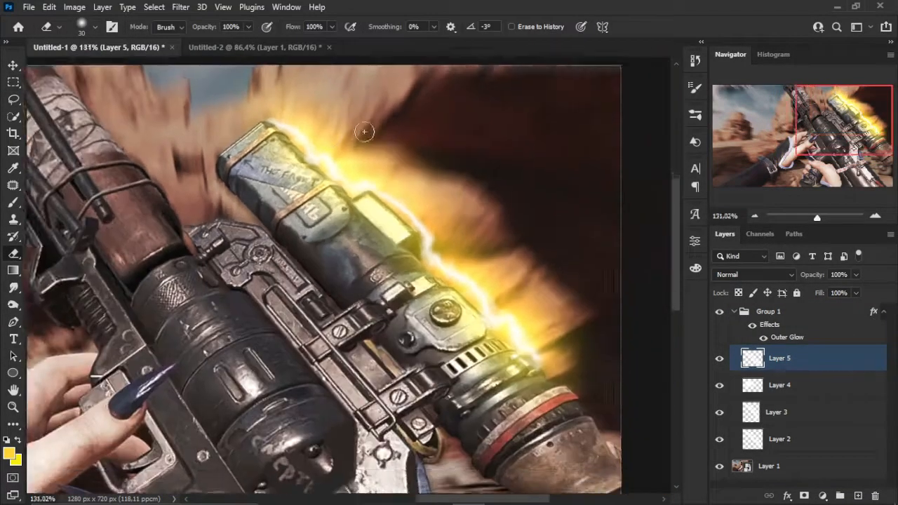
left_click_drag(363, 132, 439, 117)
Lasso a short curved piece of lightning in the Untitled-2 texture and move it into the weapon image.
left_click(254, 47)
left_click_drag(459, 204, 373, 70)
key("l")
left_click_drag(390, 236, 392, 242)
key("v")
left_click_drag(379, 259, 144, 84)
Rotate the curved lightning piece around the top of the scope's blue end and erase its ends to blend it in.
key("ctrl+t")
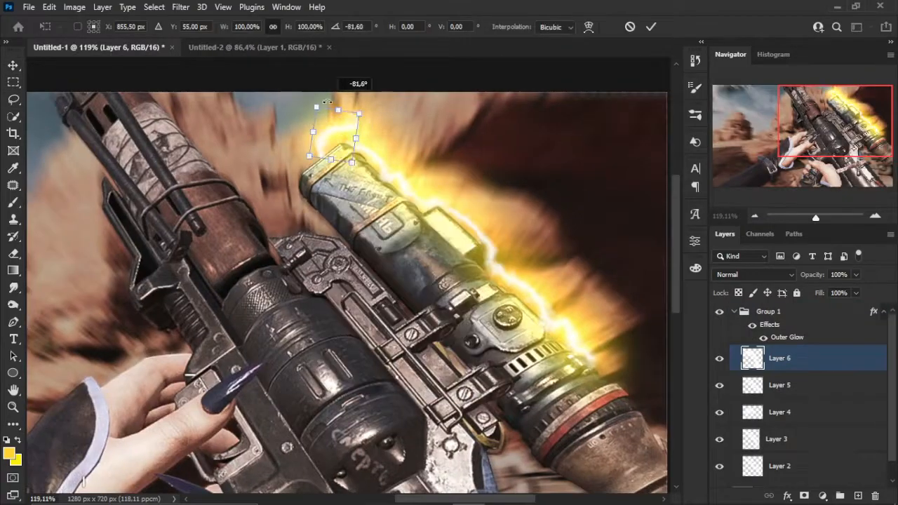
scroll(293, 122, "up", 3)
left_click_drag(293, 123, 258, 209)
key("Return")
scroll(258, 208, "down", 2)
key("e")
left_click_drag(315, 194, 359, 135)
Duplicate the curved lightning piece and continue it around the other corner of the scope's blue end.
left_click(49, 7)
left_click(12, 82)
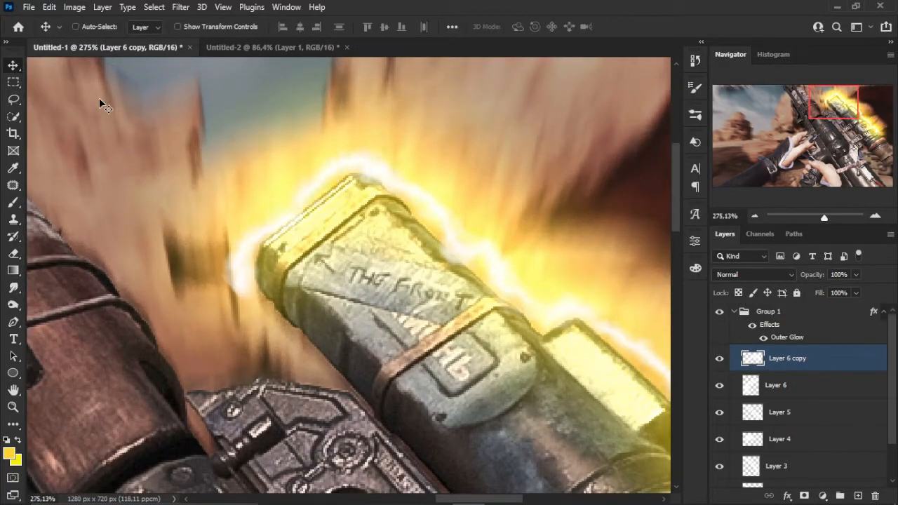
left_click(14, 254)
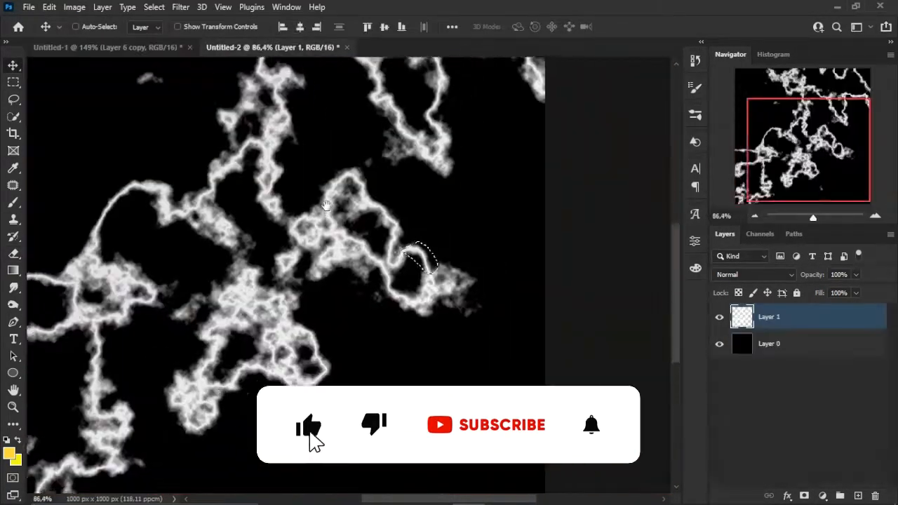
Extend the lightning from the scope's blue end across to the barrel and along its edge using more transformed strands.
scroll(188, 225, "up", 3)
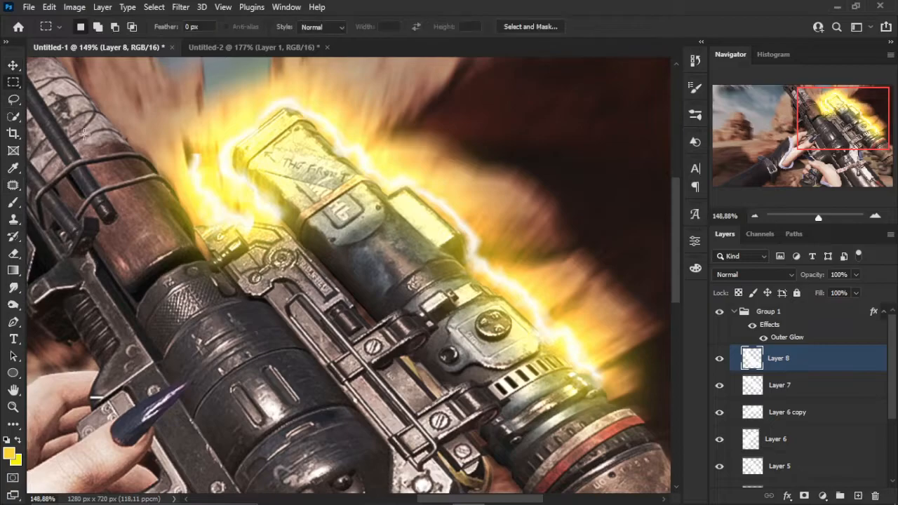
left_click_drag(202, 185, 232, 207)
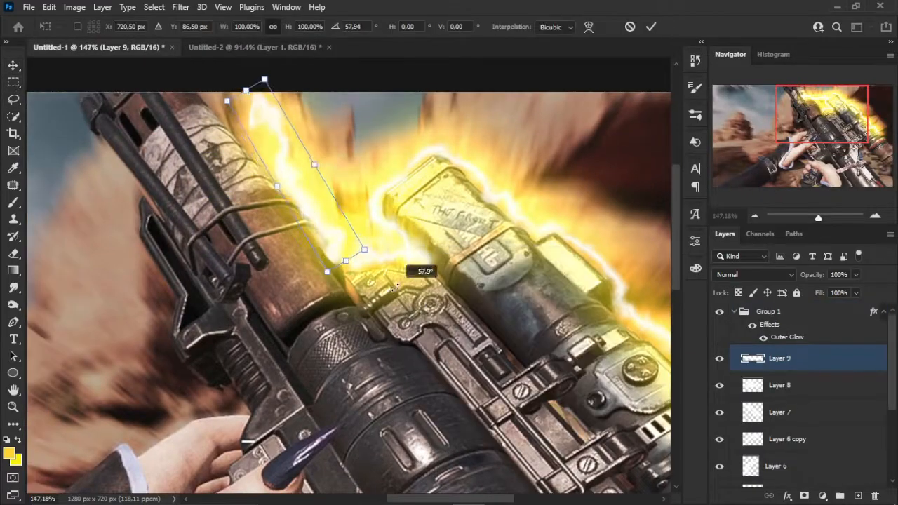
key("Return")
key("m")
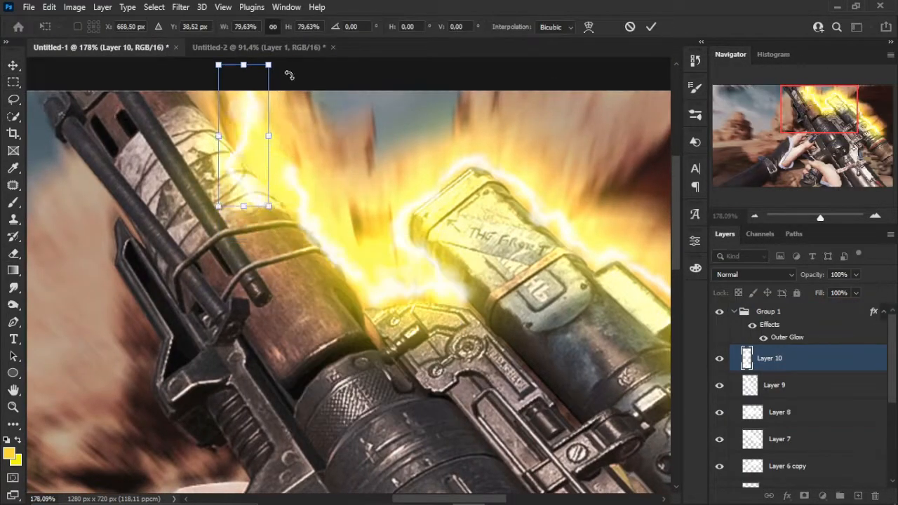
left_click_drag(287, 84, 296, 168)
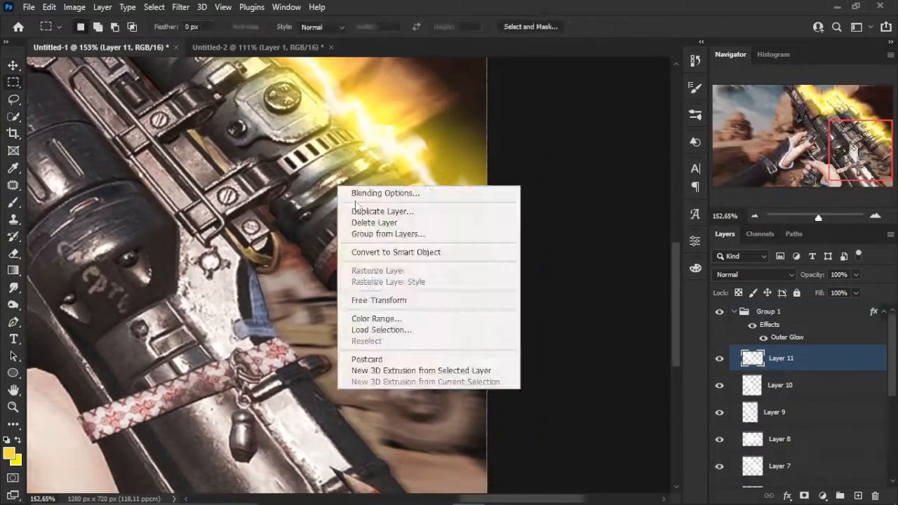
Free-transform further lightning pieces to continue the bolt past the scope's ringed section and beneath its brown end.
left_click(393, 300)
left_click_drag(399, 158, 416, 168)
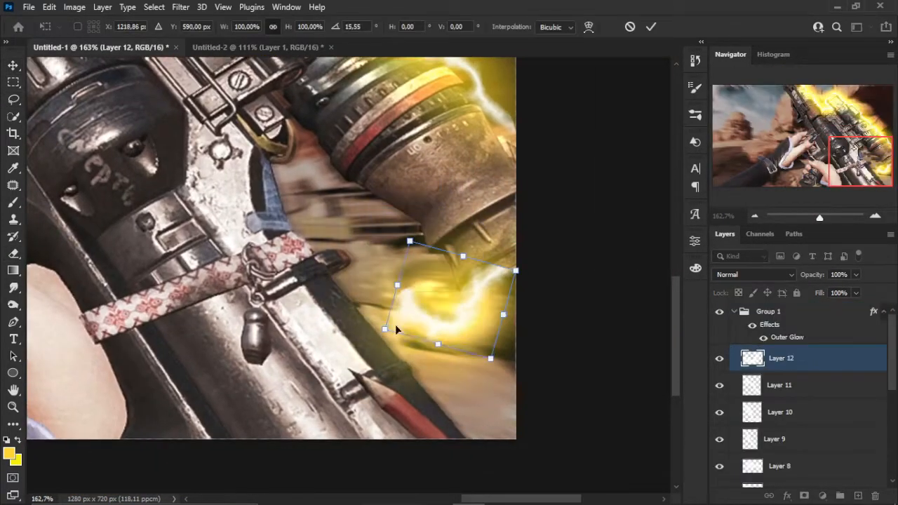
left_click_drag(394, 324, 510, 358)
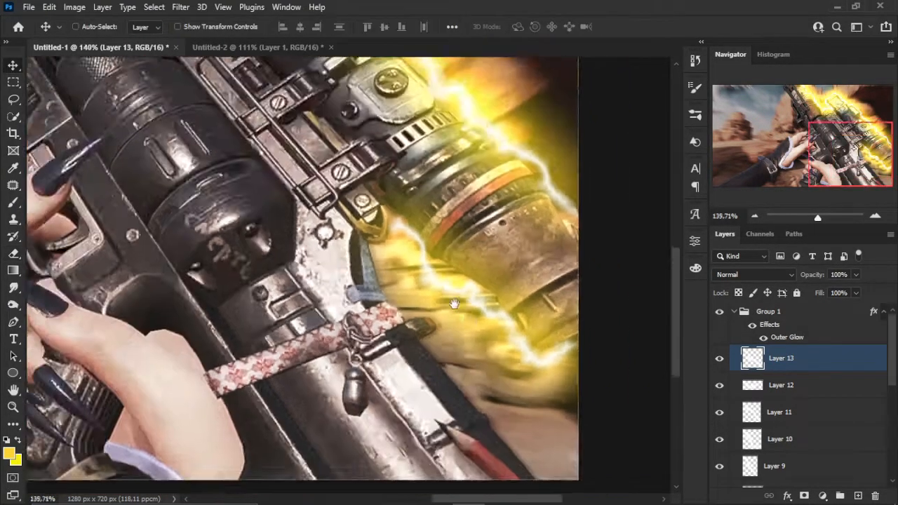
Run more lightning strands below the scope and down the weapon body's edge to the image's lower-right corner.
left_click_drag(494, 166, 515, 168)
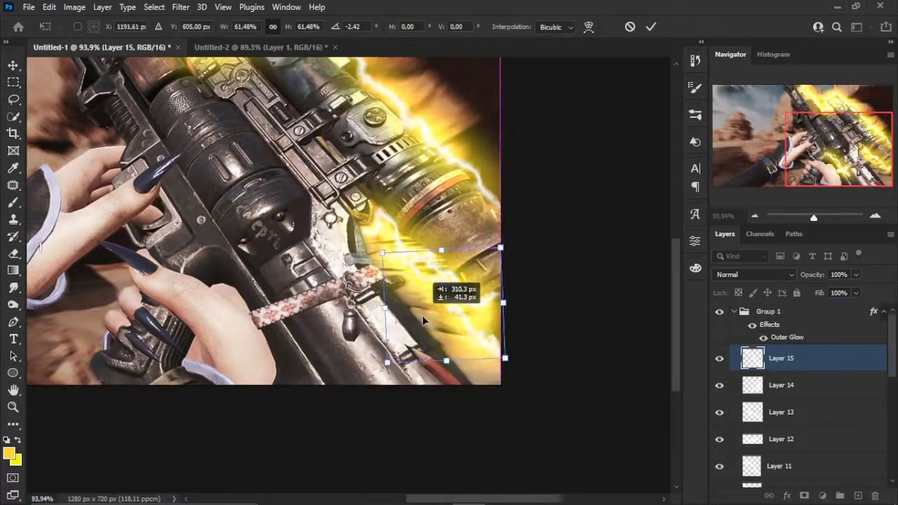
left_click_drag(407, 300, 449, 293)
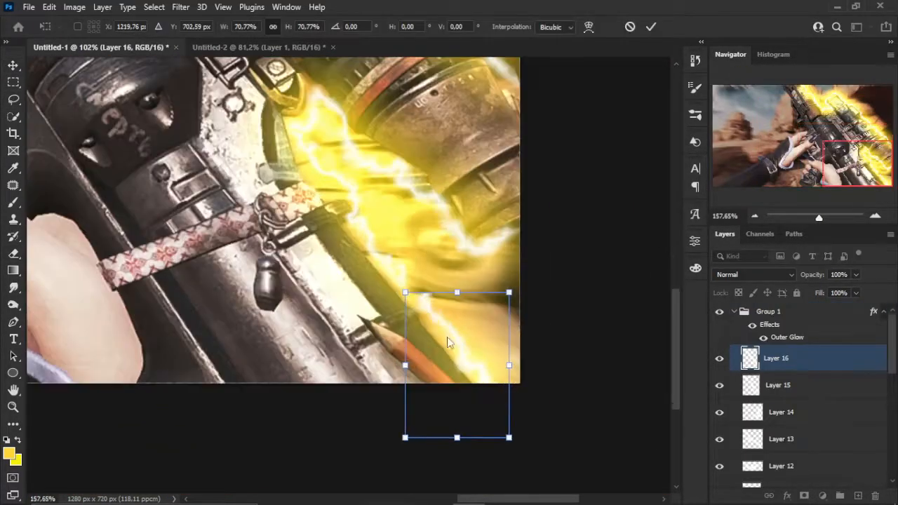
left_click_drag(507, 258, 510, 252)
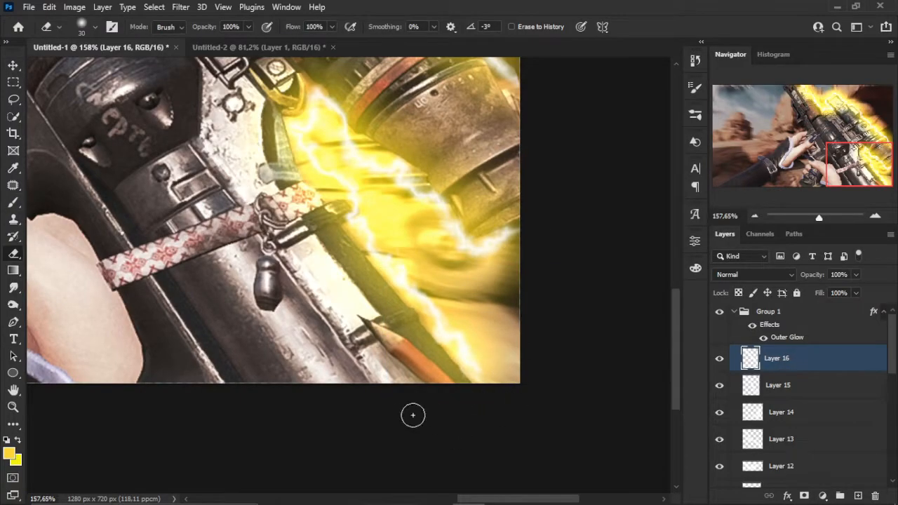
Place a new lightning strand on the weapon's hand-side edge and free-transform it to follow the barrel down toward the gripping fingers.
scroll(418, 415, "down", 5)
scroll(330, 329, "up", 2)
left_click_drag(329, 330, 337, 346)
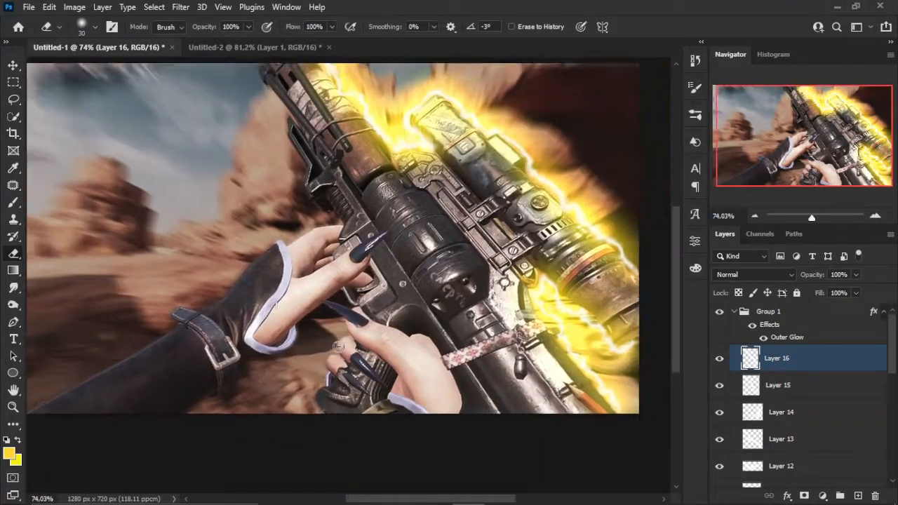
scroll(337, 347, "down", 1)
left_click_drag(288, 142, 284, 151)
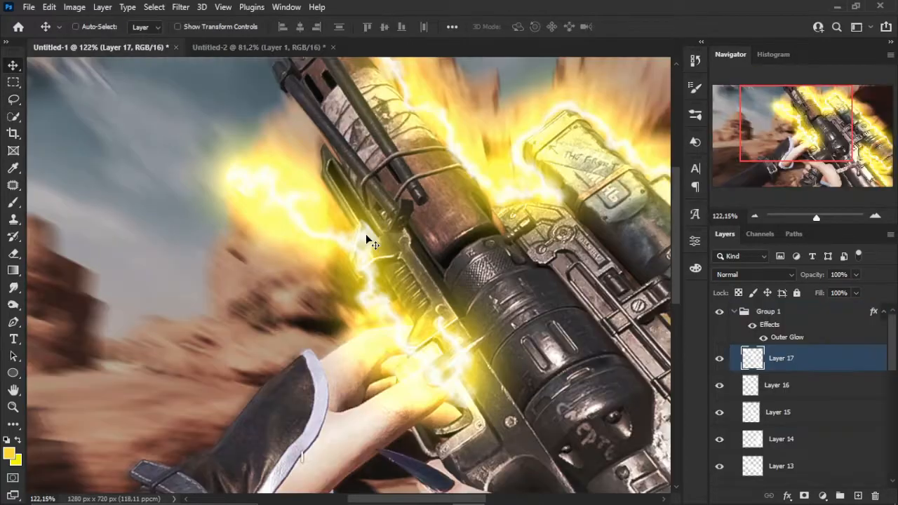
key("ctrl+t")
left_click_drag(305, 153, 312, 157)
left_click_drag(359, 270, 351, 260)
left_click_drag(455, 63, 463, 77)
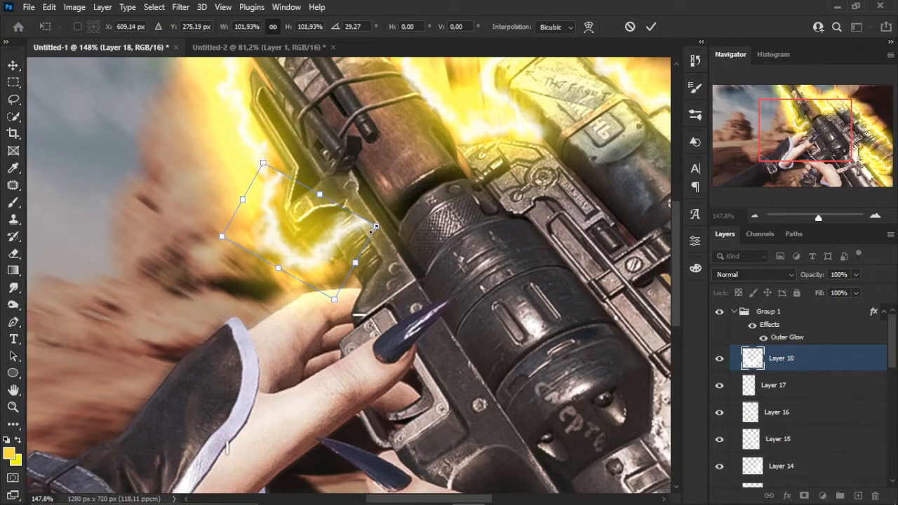
Fit further lightning strands beneath the barrel and across the back of the supporting hand to the sleeve's white cuff.
left_click_drag(374, 227, 370, 225)
left_click_drag(266, 249, 270, 251)
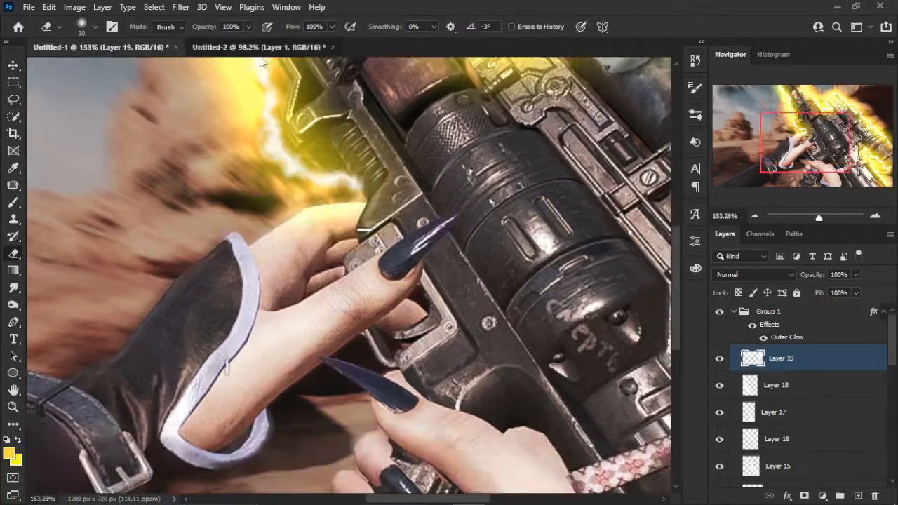
left_click_drag(296, 153, 378, 275)
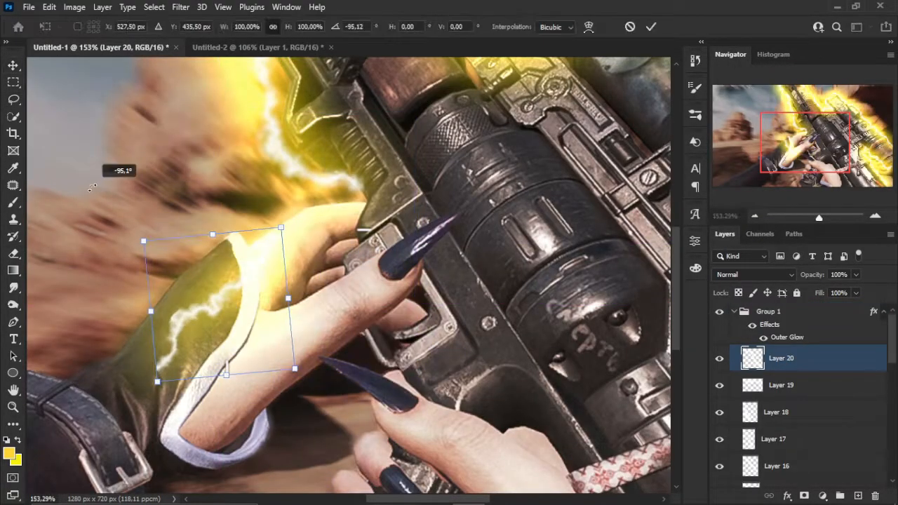
left_click_drag(263, 315, 337, 204)
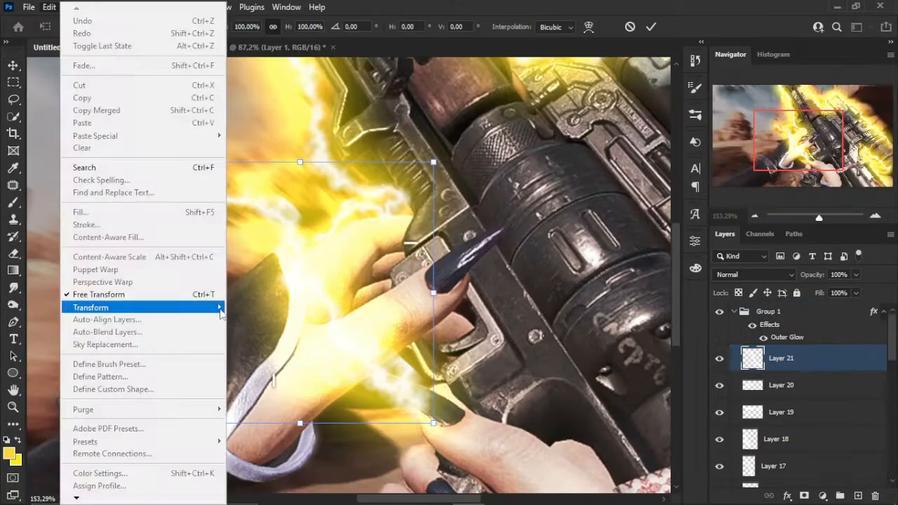
left_click(210, 295)
left_click_drag(224, 293, 218, 266)
left_click_drag(146, 294, 225, 298)
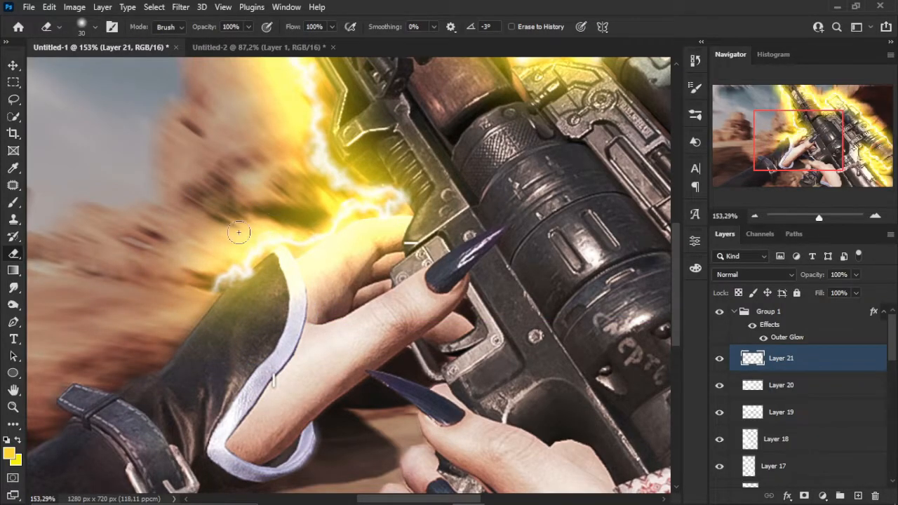
Continue the lightning down the sleeve to the buckled strap and curve a short piece around the strap's end.
scroll(247, 226, "down", 5)
scroll(247, 226, "up", 4)
left_click(259, 47)
key("v")
left_click_drag(484, 154, 215, 185)
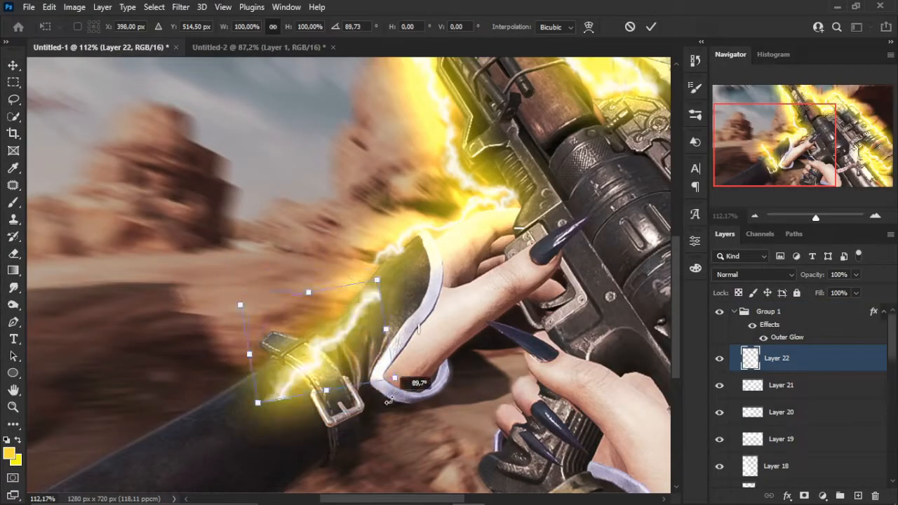
left_click_drag(294, 316, 360, 292)
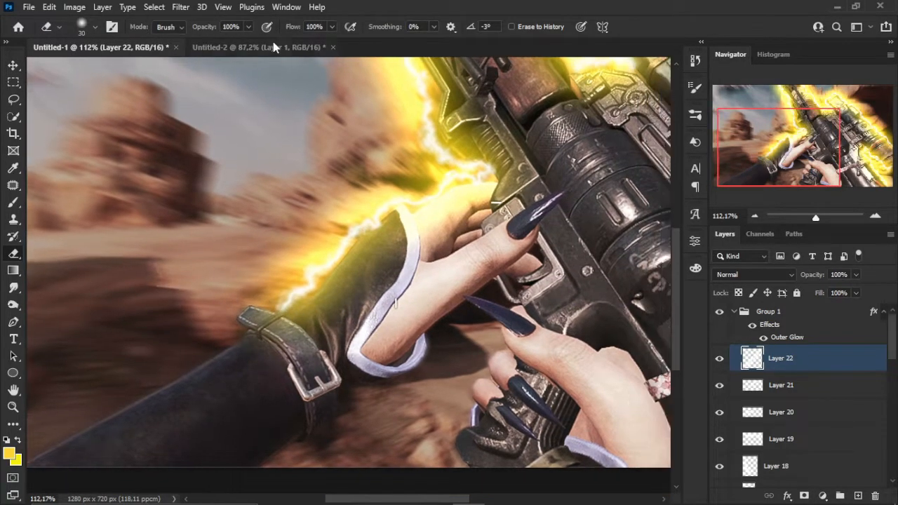
left_click(270, 47)
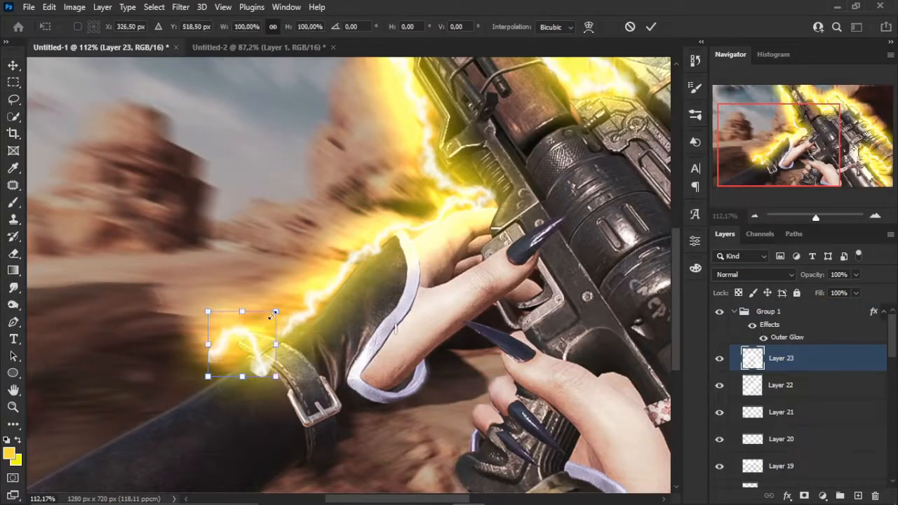
left_click_drag(317, 283, 259, 239)
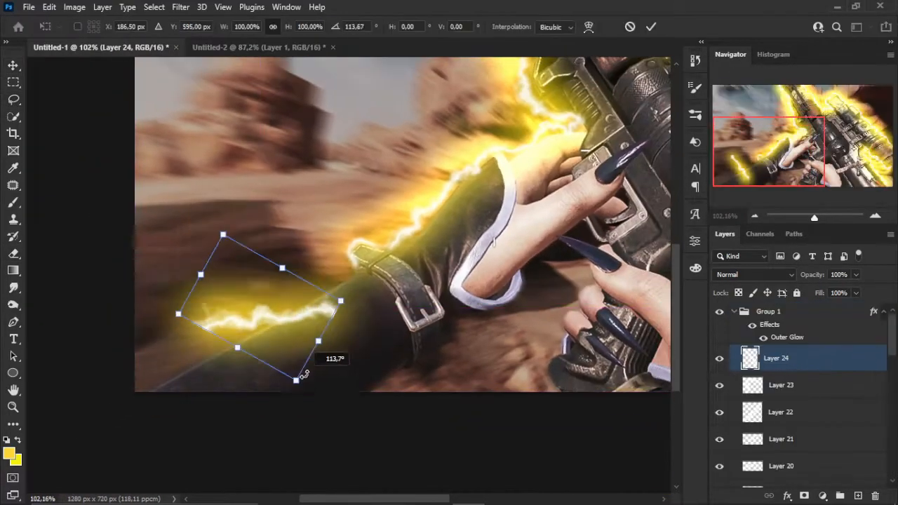
Rotate a strand along the forearm below the strap, duplicate it, and finish the bolt with another piece at the image's lower-left corner.
left_click_drag(303, 374, 384, 242)
key("Return")
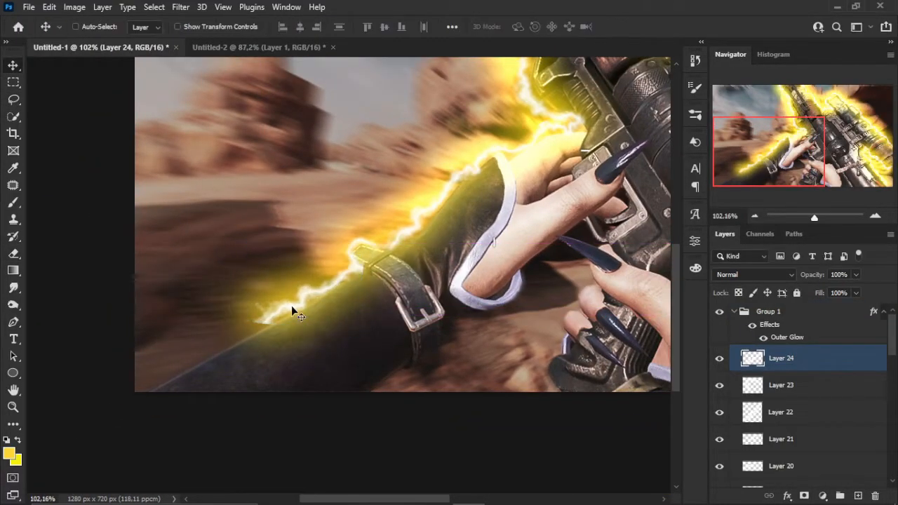
key("v")
left_click_drag(324, 325, 216, 343)
left_click(49, 6)
left_click(80, 302)
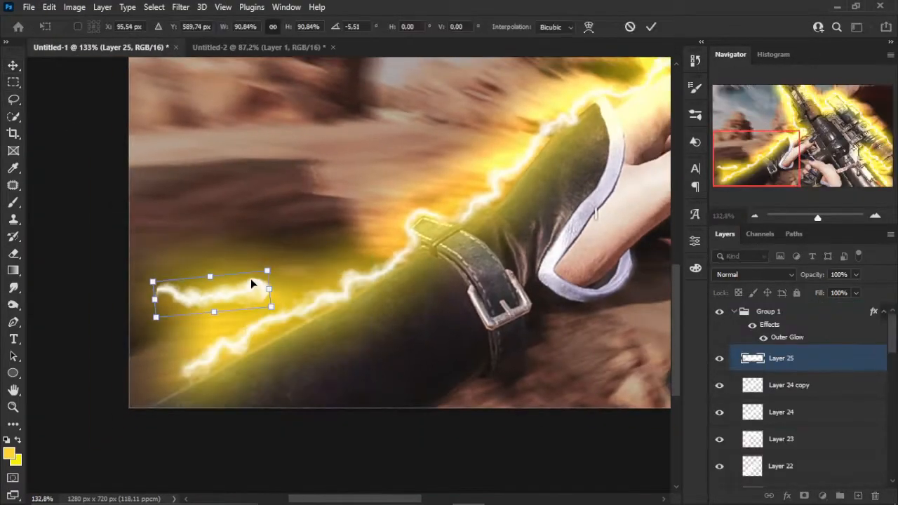
left_click_drag(252, 283, 180, 398)
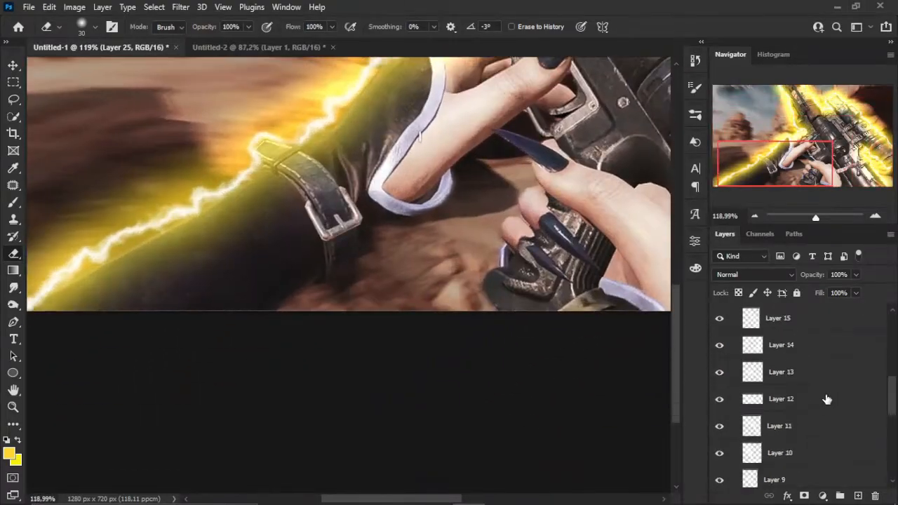
Duplicate existing forearm lightning pieces and place the copies along the underside of the sleeve below the buckle.
left_click(788, 385)
left_click_drag(161, 246, 340, 272)
scroll(363, 271, "up", 6)
scroll(393, 316, "down", 2)
left_click_drag(212, 160, 351, 269)
Lasso another strand in Untitled-2, bring it into the weapon image, and flip it vertically.
left_click(259, 46)
key("l")
scroll(302, 246, "down", 1)
left_click_drag(192, 304, 189, 309)
key("v")
left_click_drag(204, 308, 351, 365)
key("ctrl+t")
left_click(49, 7)
left_click(302, 404)
Scale the flipped strand to 82.82%, rotate it, and fit it around the white cuff beneath the wrist.
left_click_drag(444, 338, 396, 480)
left_click_drag(350, 449, 362, 361)
mouse_move(437, 272)
left_mouse_down()
mouse_move(446, 289)
mouse_move(443, 264)
left_mouse_up()
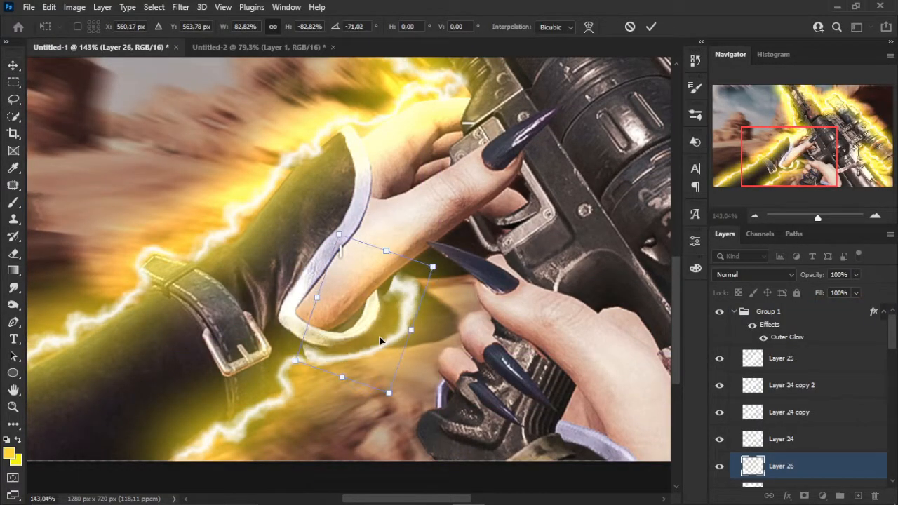
key("Return")
scroll(385, 337, "up", 3)
left_click_drag(421, 295, 441, 304)
key("Return")
key("e")
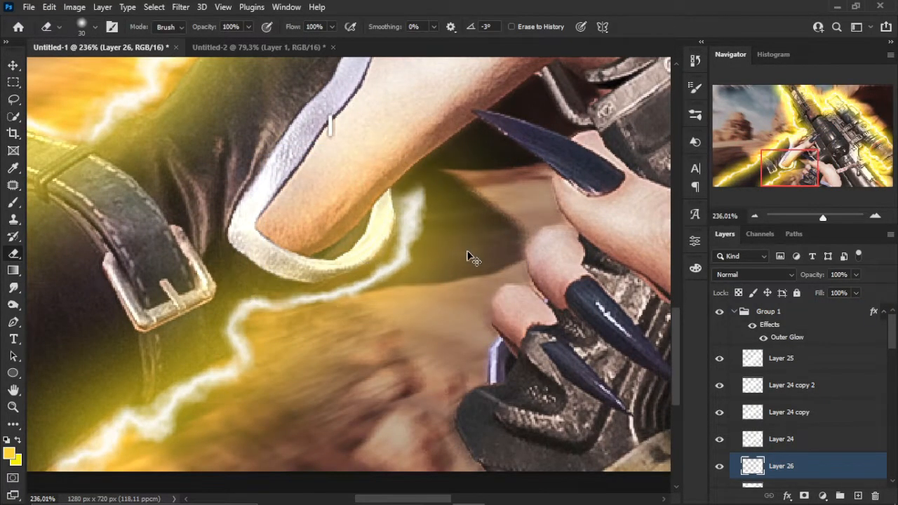
Add a strand scaled to 92.33% and rotated -41.39° along the hand's underside from the cuff toward the trigger.
scroll(464, 261, "down", 5)
key("ctrl+Tab")
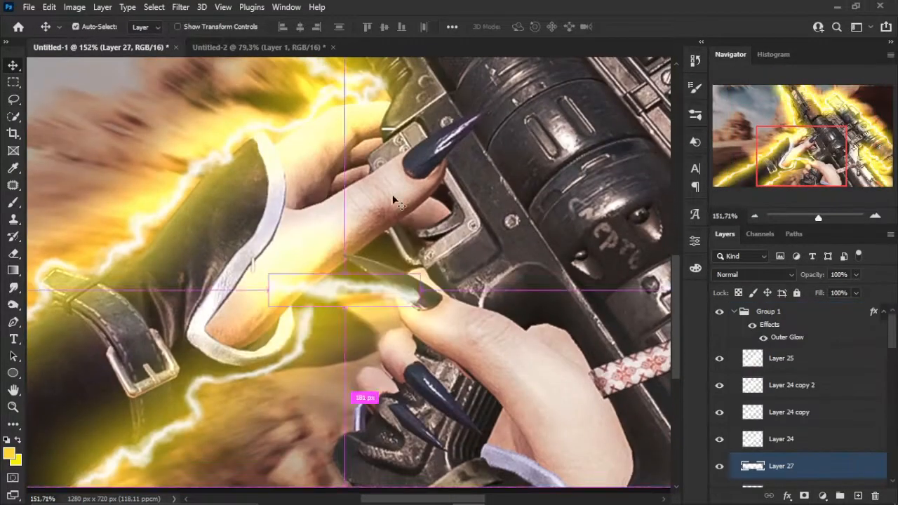
key("ctrl+t")
left_click_drag(309, 294, 331, 286)
scroll(336, 283, "down", 4)
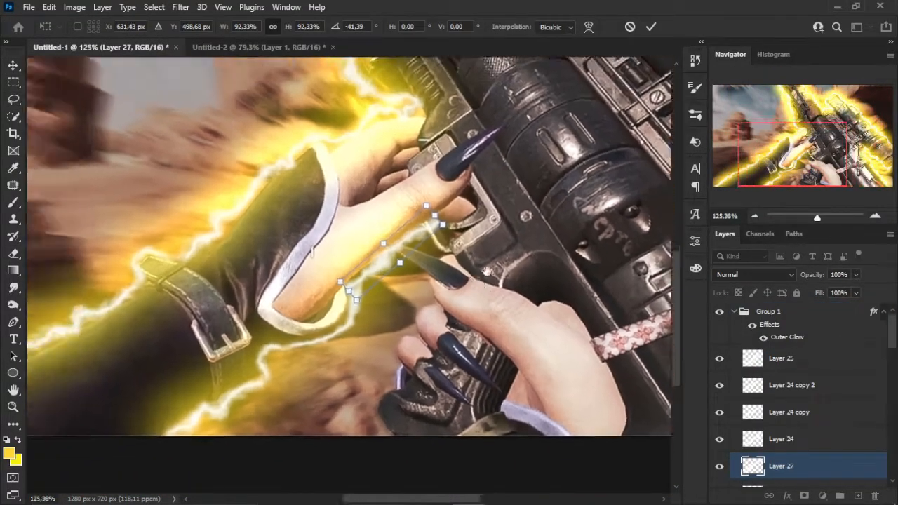
key("Return")
key("e")
Bring in another strand and transform it to link the hand's underside with the trigger guard above the thumb's nail.
scroll(346, 328, "up", 5)
scroll(378, 249, "down", 2)
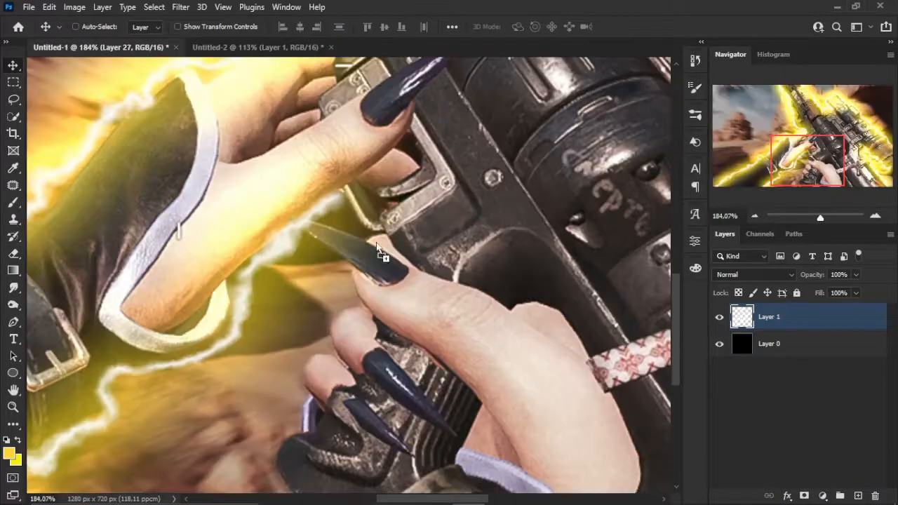
key("ctrl+v")
key("ctrl+t")
left_click_drag(354, 179, 355, 225)
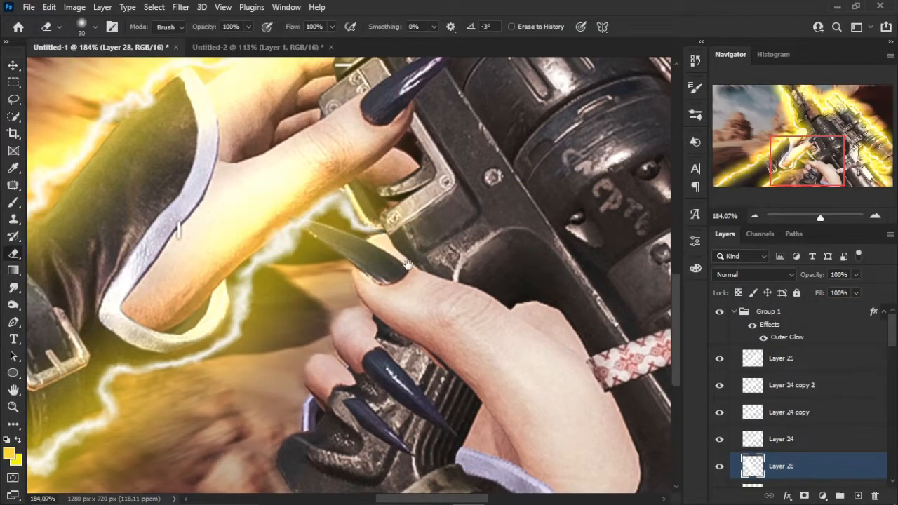
Try a copy of the strap's curved lightning piece around the thumb's pointed nail.
scroll(403, 269, "down", 3)
key("v")
left_click_drag(252, 331, 428, 281)
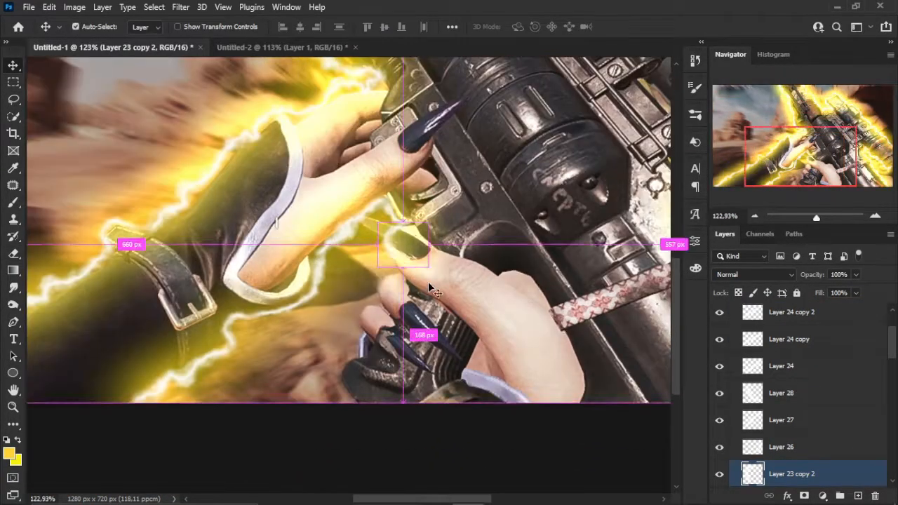
Scale a short strand to 47.05% and move it up against the thumb's pointed nail.
scroll(428, 281, "up", 3)
mouse_move(383, 285)
left_mouse_down()
mouse_move(414, 238)
mouse_move(390, 214)
left_mouse_up()
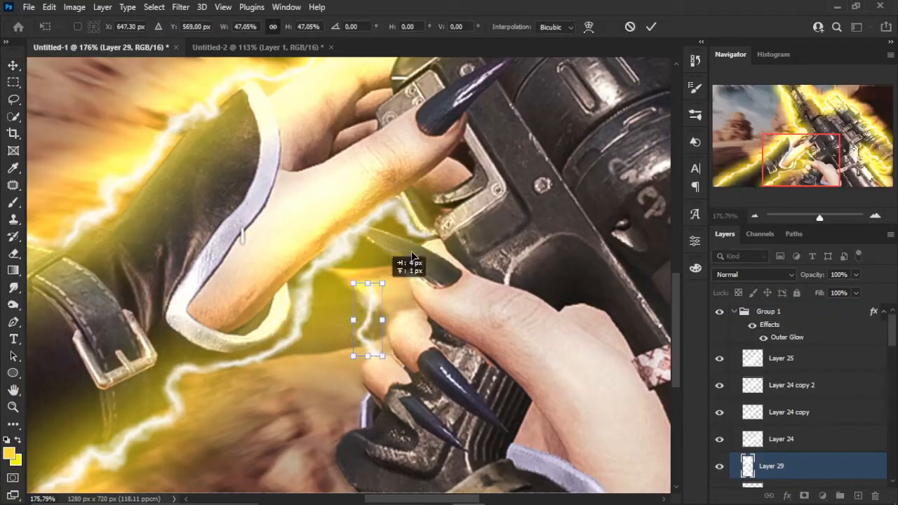
scroll(447, 226, "up", 2)
key("v")
key("ctrl+t")
left_click_drag(456, 231, 449, 224)
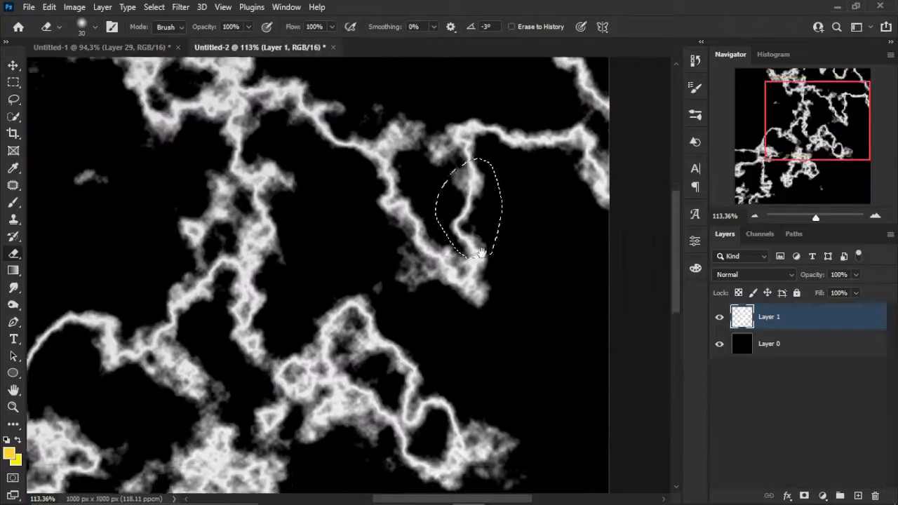
Add two strands from Untitled-2, scaled to 39.15% and 56.75%, running from the thumb's nail down over the gripping fingers.
left_click_drag(310, 156, 425, 237)
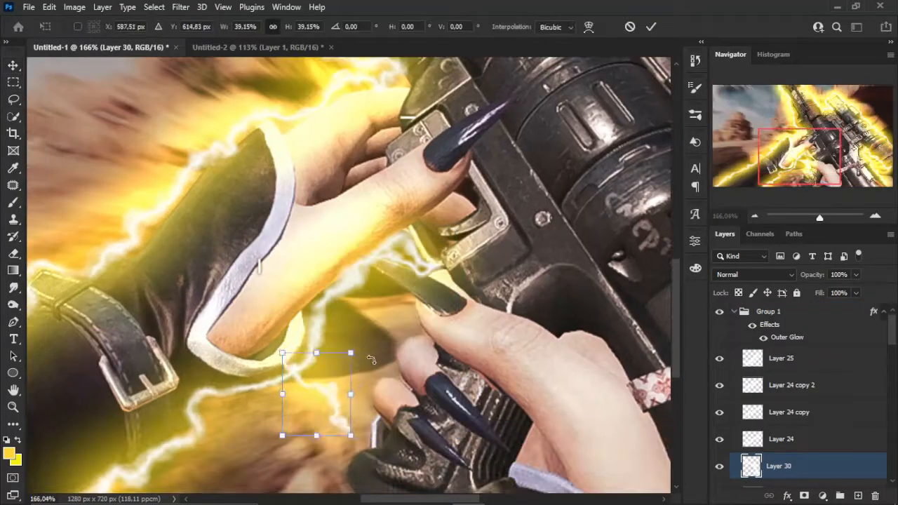
left_click_drag(360, 361, 403, 317)
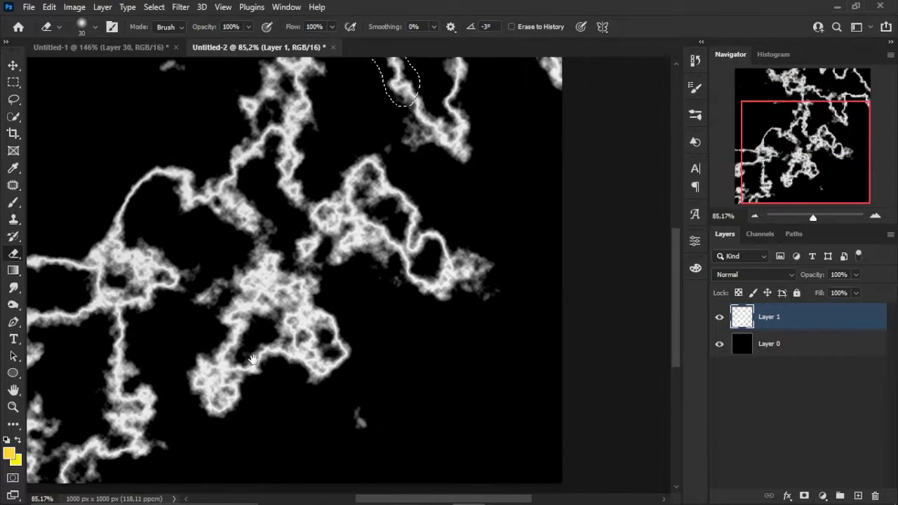
scroll(407, 271, "up", 2)
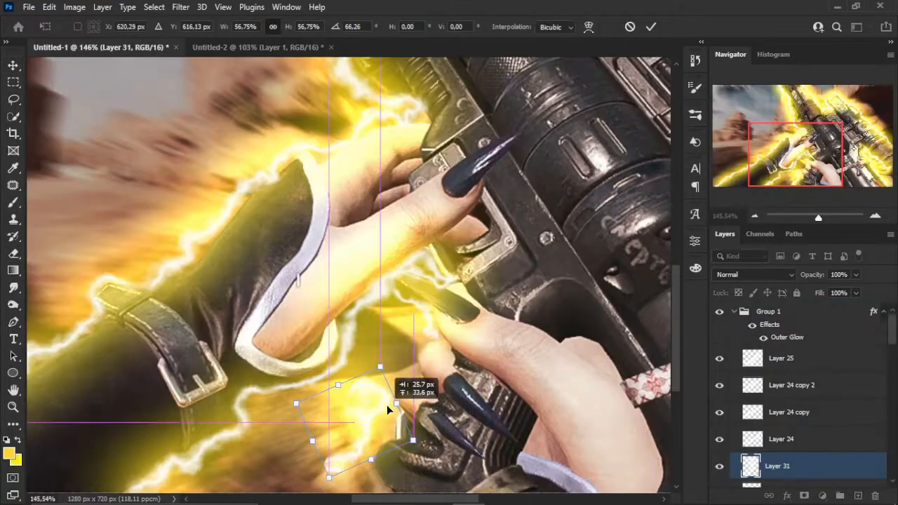
mouse_move(387, 405)
left_mouse_down()
mouse_move(473, 401)
mouse_move(418, 372)
left_mouse_up()
scroll(417, 372, "up", 1)
key("Return")
scroll(467, 344, "down", 1)
Bring in one more strand and fit it beside the gripping fingers down toward the image's bottom edge.
key("ctrl+Tab")
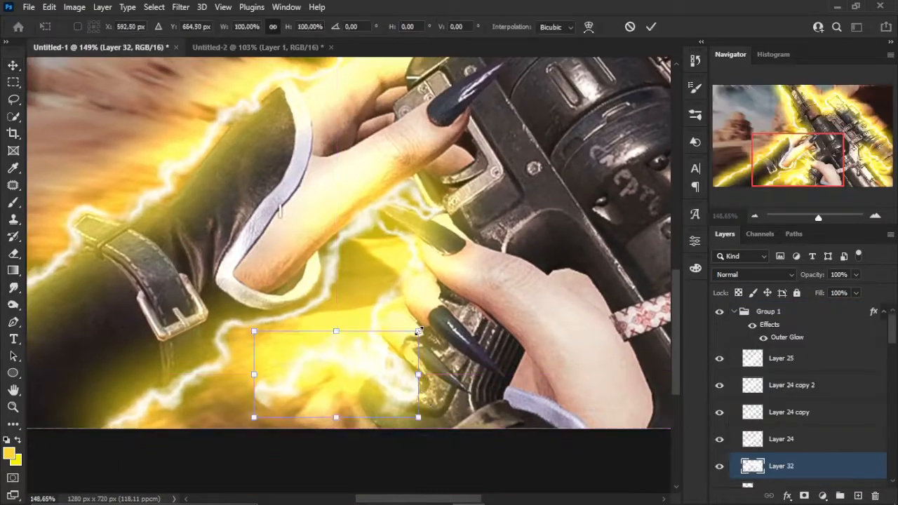
left_click_drag(335, 412, 348, 364)
key("Return")
scroll(382, 378, "down", 7)
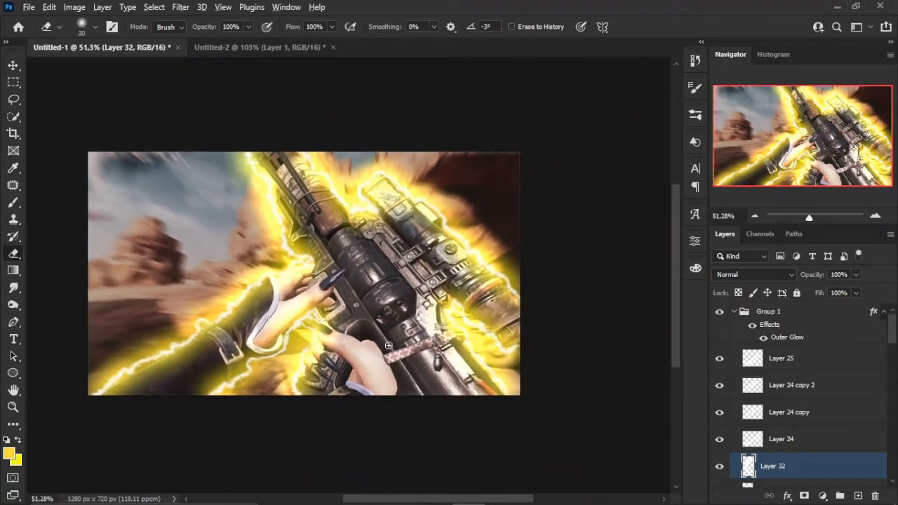
scroll(408, 337, "up", 2)
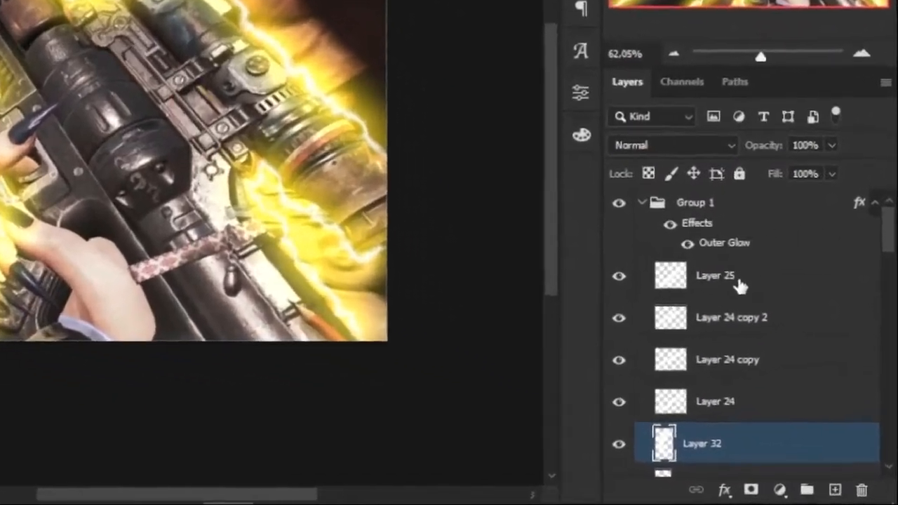
Select all lightning layers in Group 1, from Layer 25 down to Layer 2, and merge them into one layer.
left_click(791, 361)
scroll(793, 396, "down", 5)
scroll(715, 317, "down", 6)
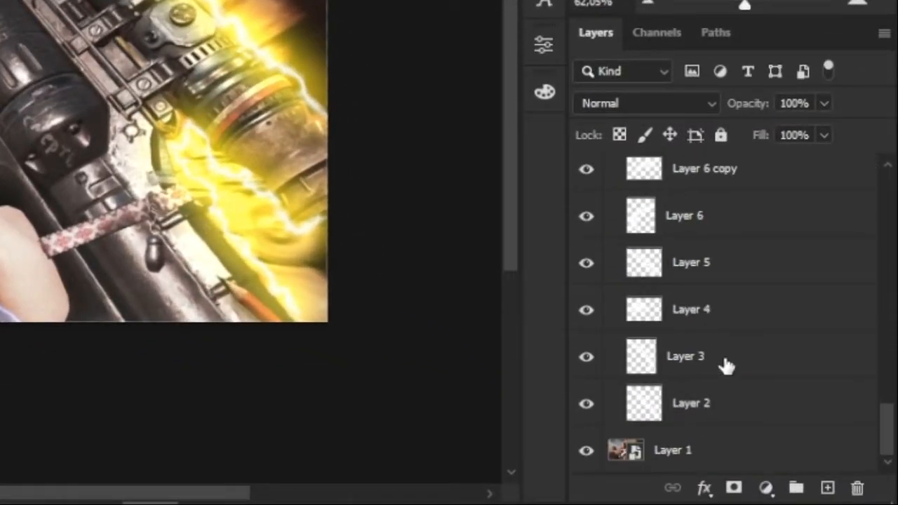
left_click(711, 415, "shift")
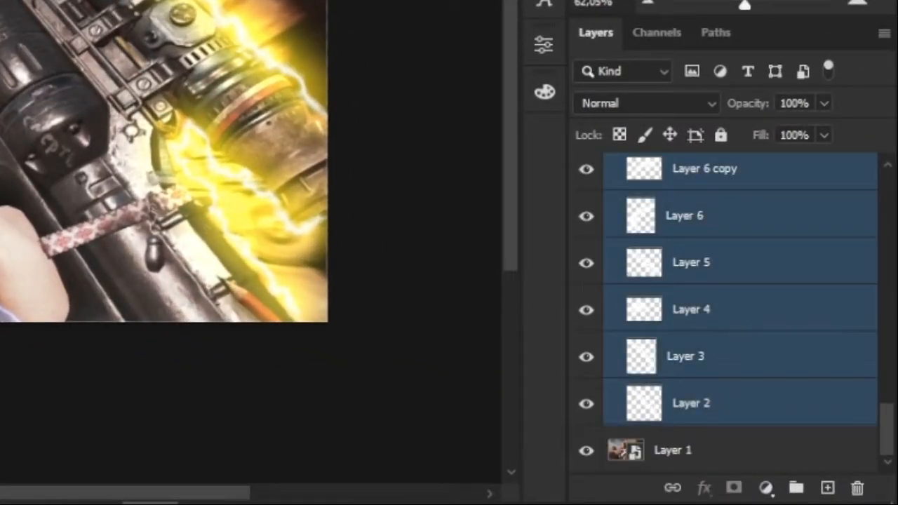
left_click_drag(202, 223, 202, 218)
key("ctrl+g")
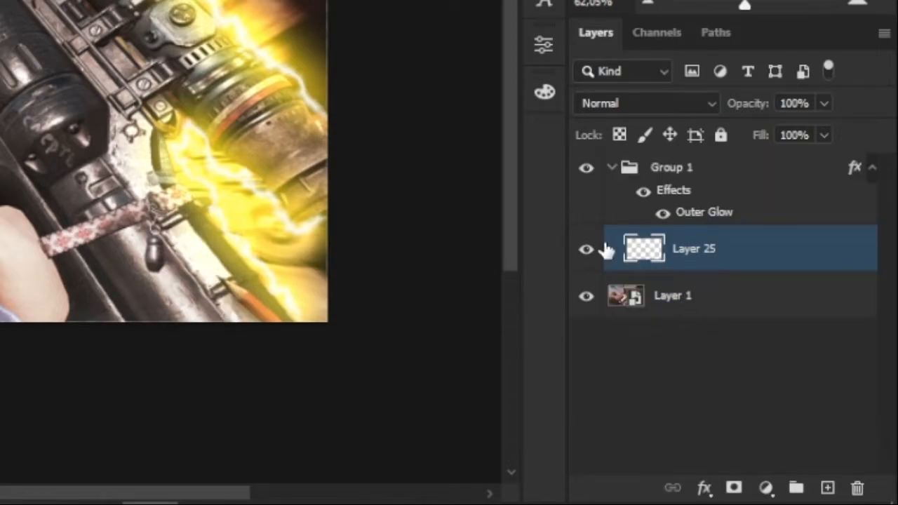
Transfer the Outer Glow effect from Group 1 to the merged Layer 25 outside the group, and delete the emptied group.
left_click_drag(784, 254, 780, 251)
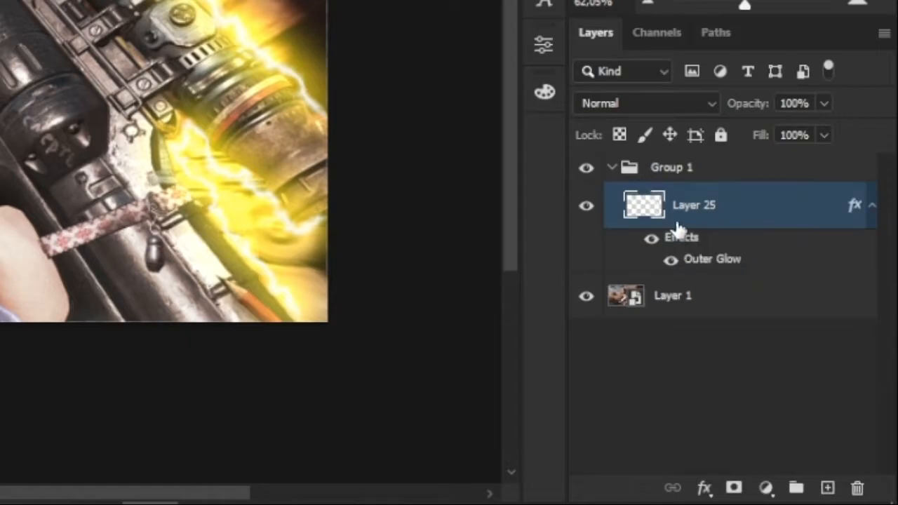
left_click_drag(677, 288, 683, 286)
left_click(697, 171)
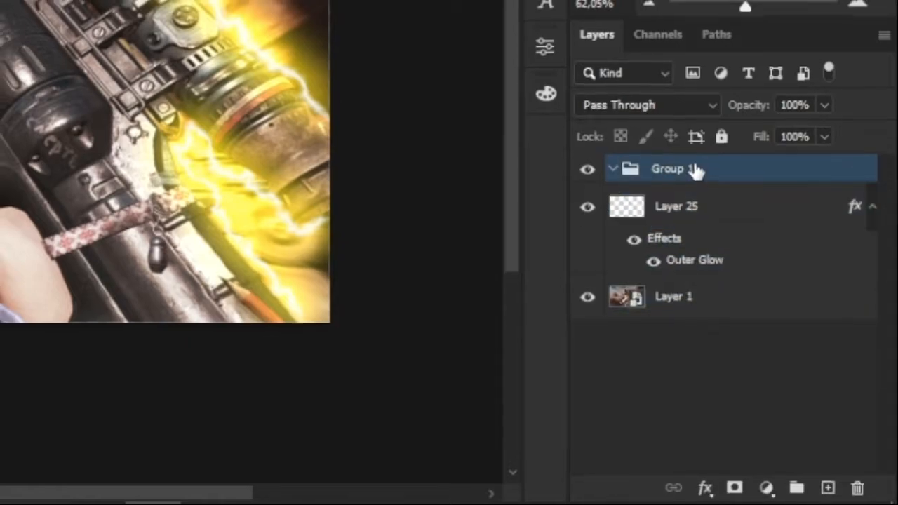
key("Delete")
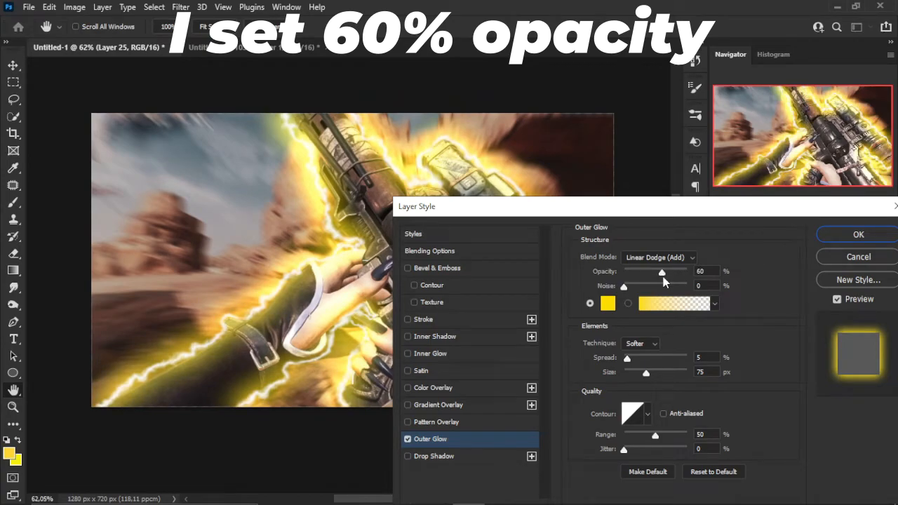
Apply the Outer Glow at 60% opacity to Layer 25 and duplicate the layer.
left_click(831, 238)
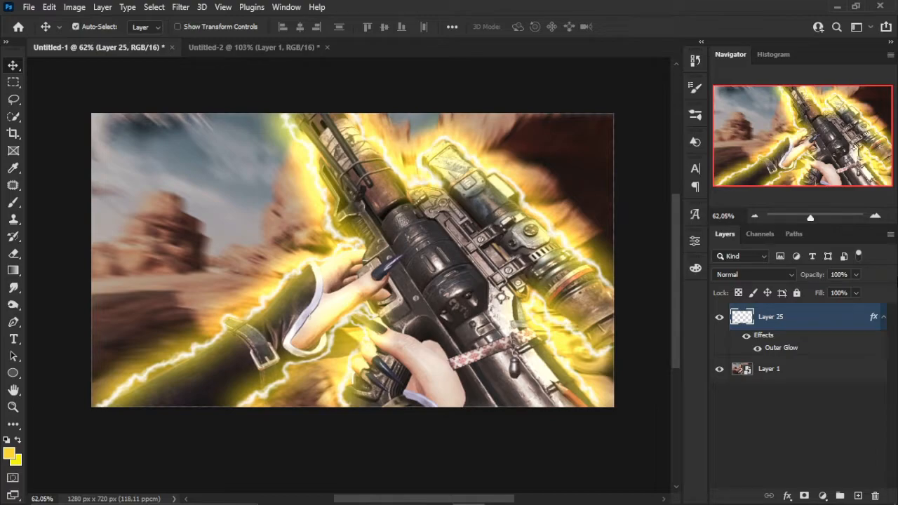
key("ctrl+j")
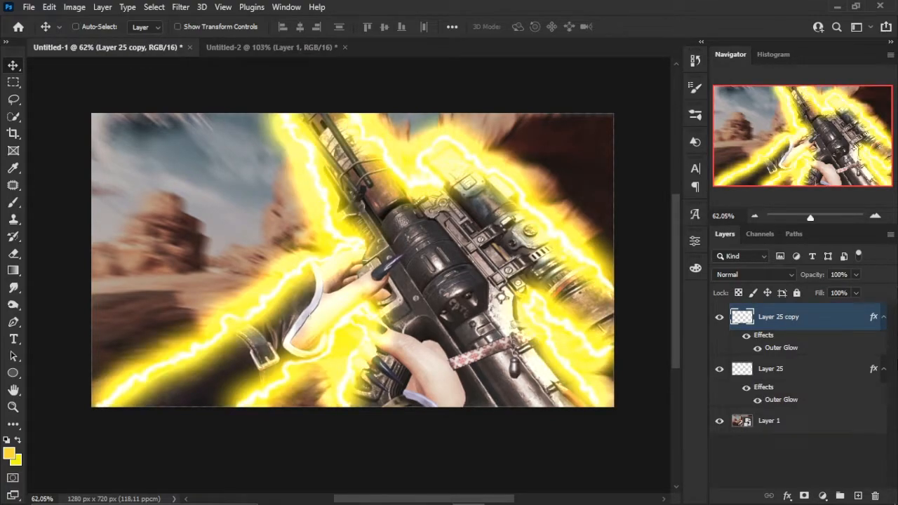
Set the Outer Glow of the Layer 25 copy to 5% opacity, 4% spread and 13 px size.
double_click(822, 321)
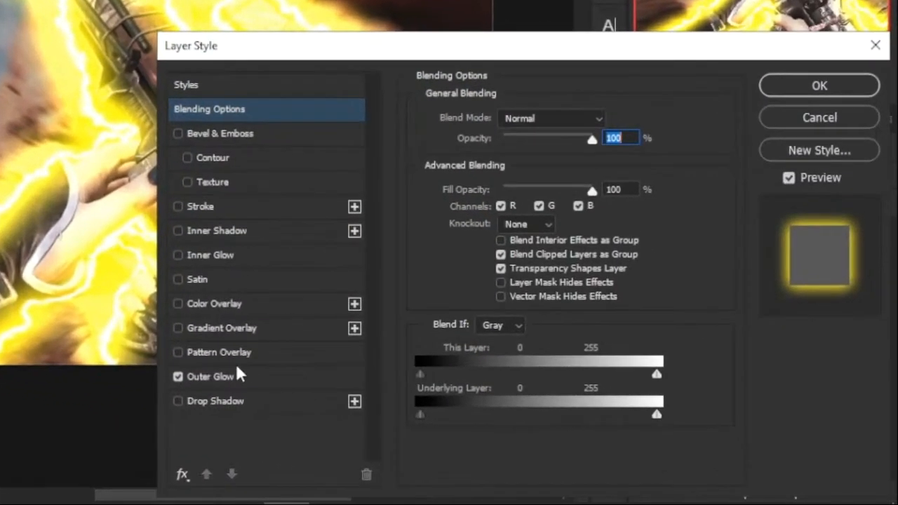
left_click(232, 377)
left_click_drag(521, 141, 492, 139)
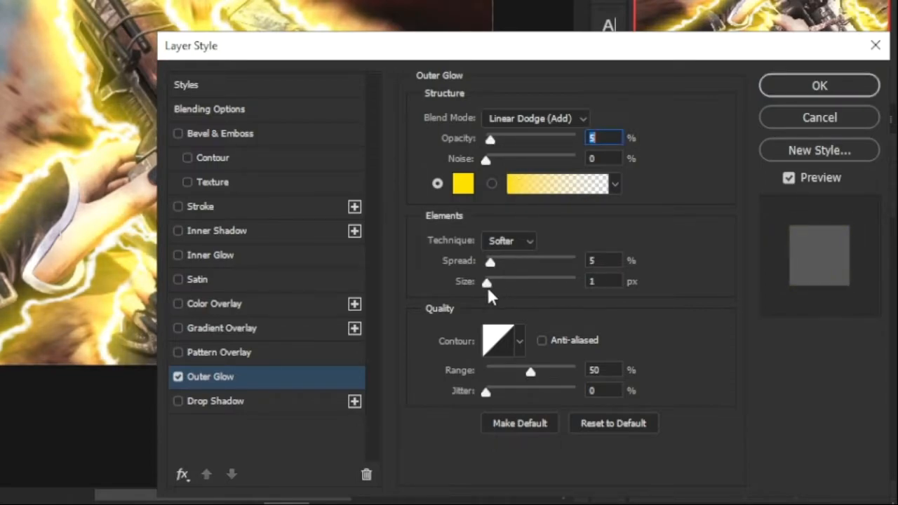
left_click_drag(487, 286, 491, 263)
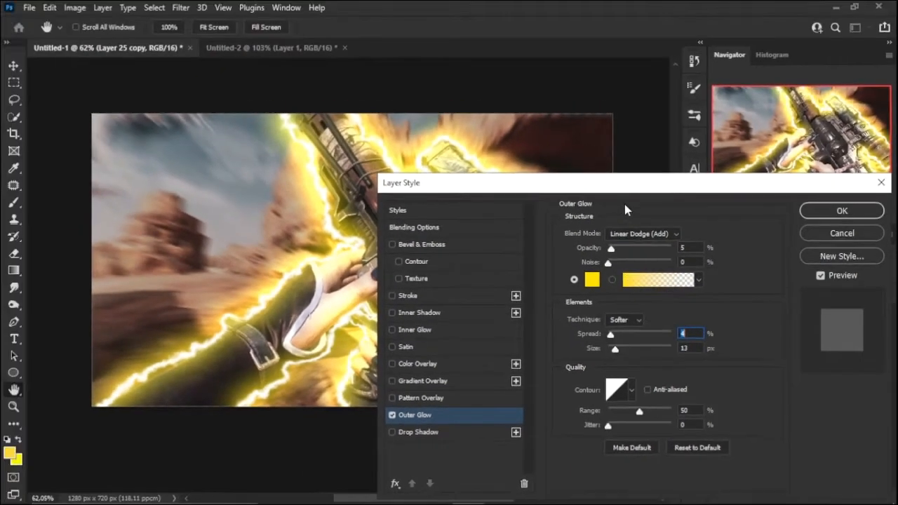
left_click_drag(572, 148, 455, 492)
left_click_drag(514, 482, 560, 201)
left_click(811, 224)
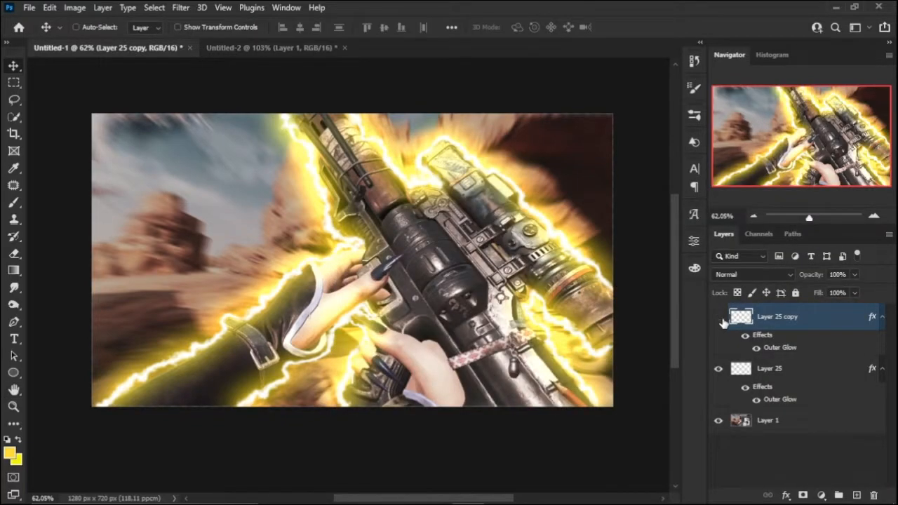
Hide the Layer 25 copy and apply Smart Sharpen to Layer 25 with 100% amount, 1.0 px radius and 10% noise reduction.
left_click(720, 318)
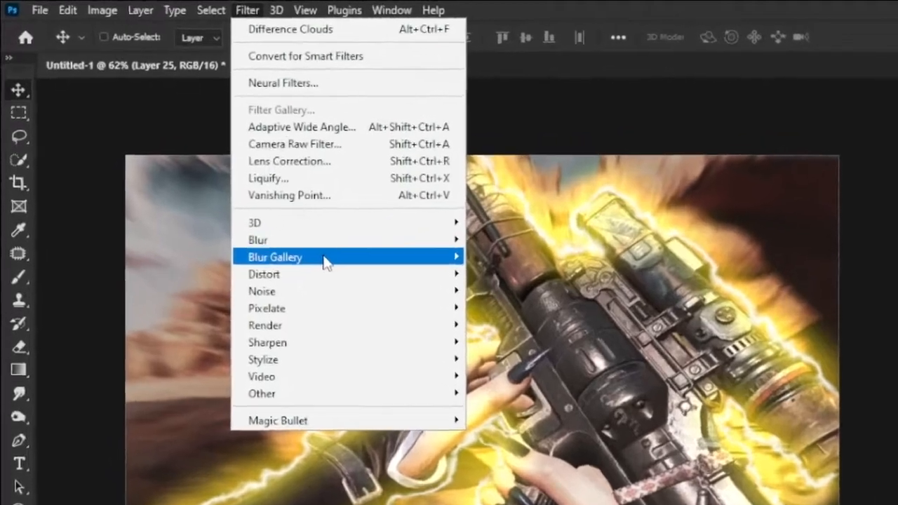
mouse_move(253, 202)
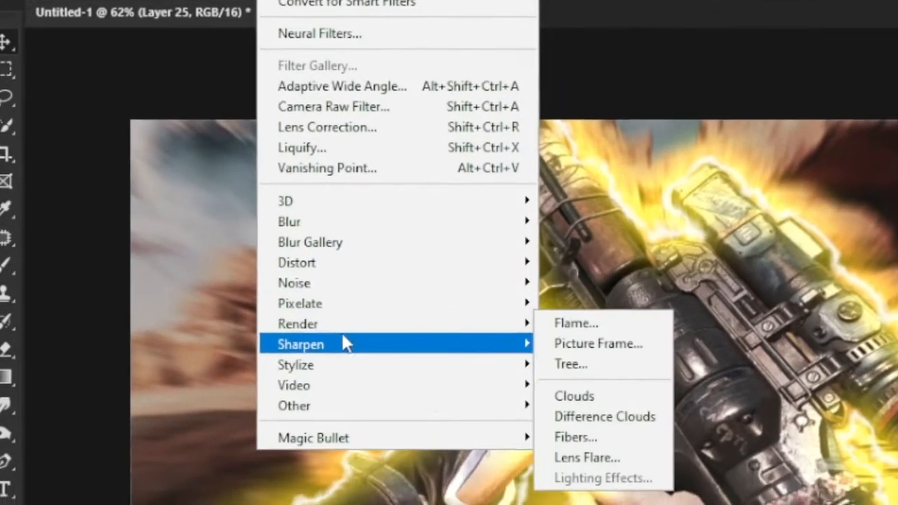
mouse_move(416, 399)
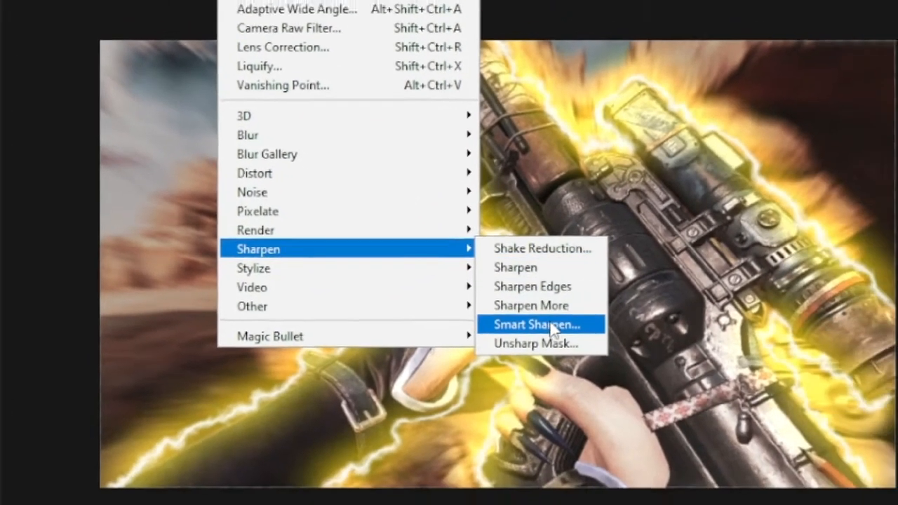
left_click(846, 229)
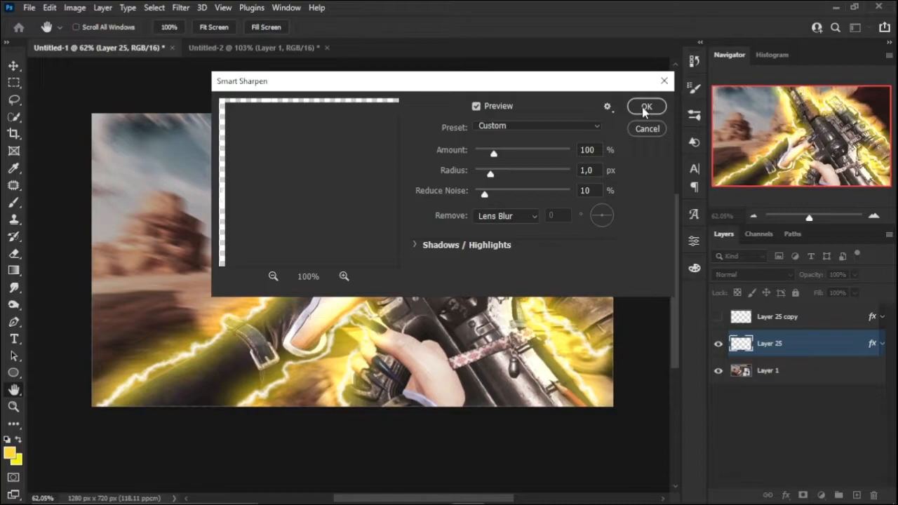
left_click(644, 109)
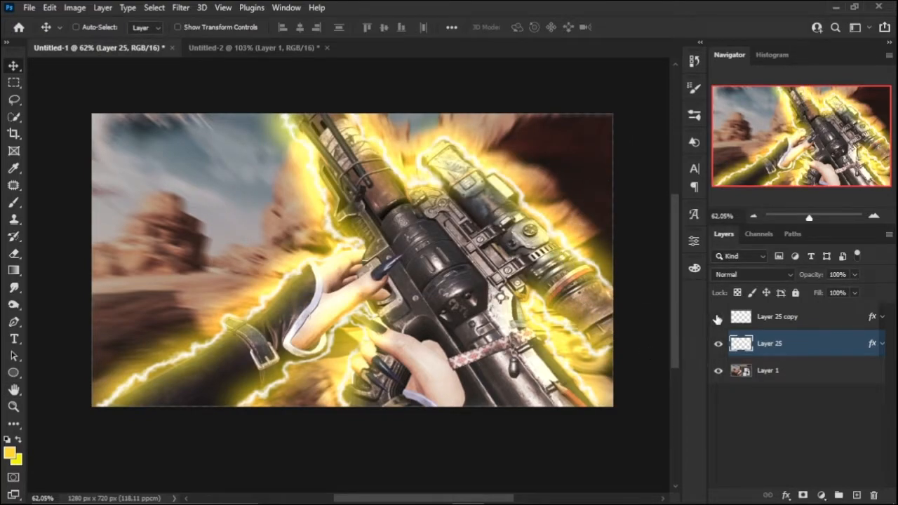
Show the Layer 25 copy, lower its Fill to 47% and compare the image with and without it.
left_click(813, 316)
left_click_drag(854, 292, 824, 317)
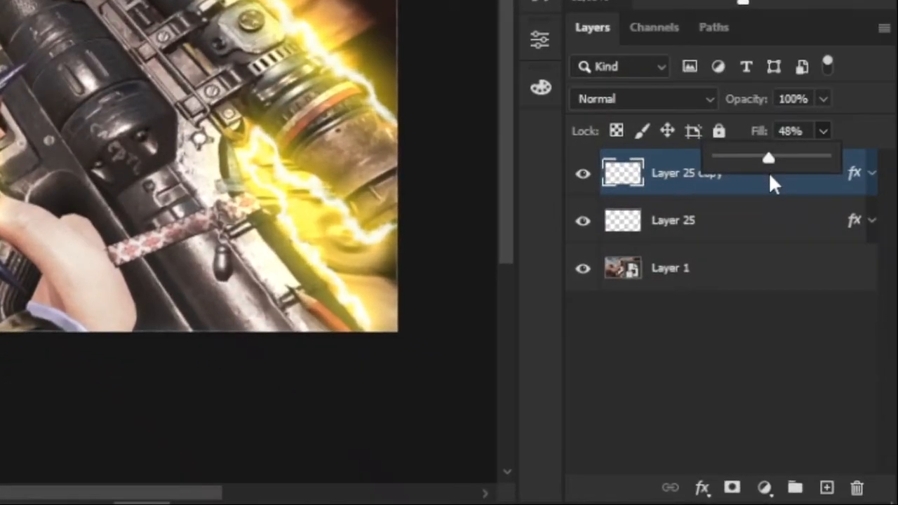
mouse_move(770, 176)
left_mouse_down()
mouse_move(758, 178)
mouse_move(767, 177)
left_mouse_up()
left_click(820, 100)
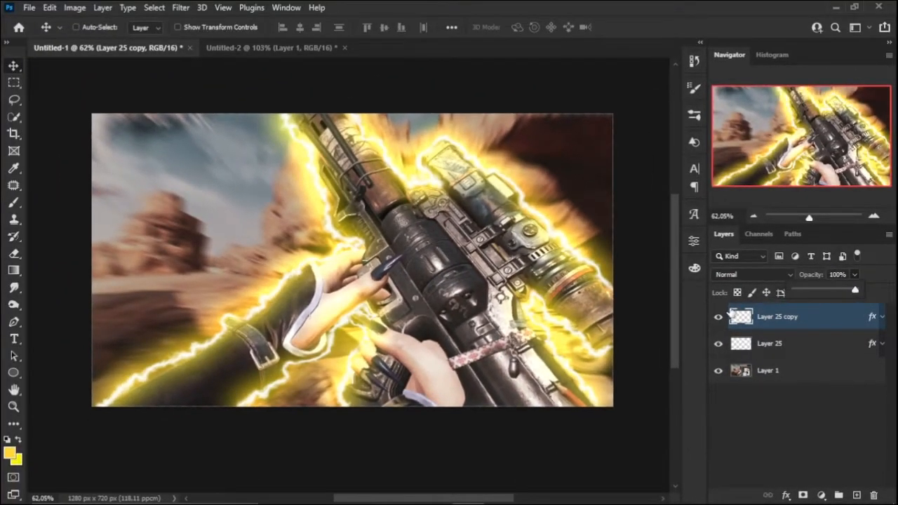
left_click(717, 318)
left_click(718, 317)
left_click(718, 318)
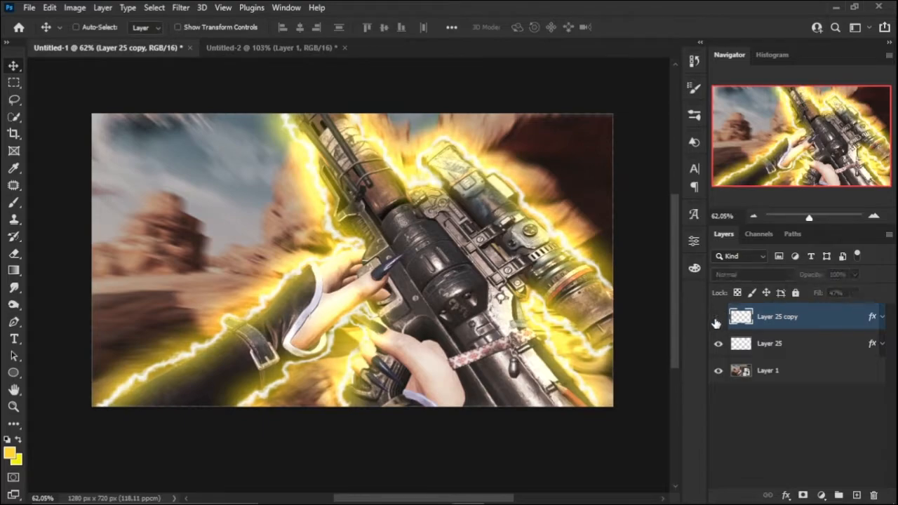
left_click(717, 318)
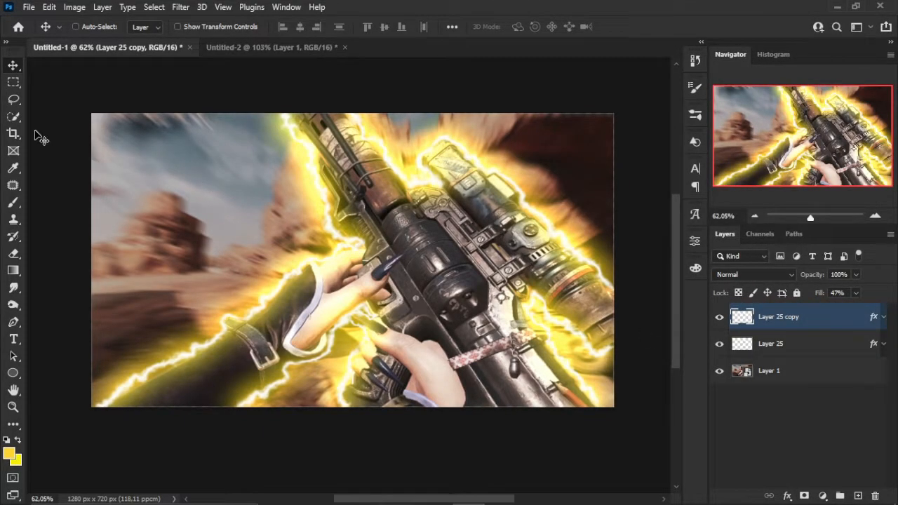